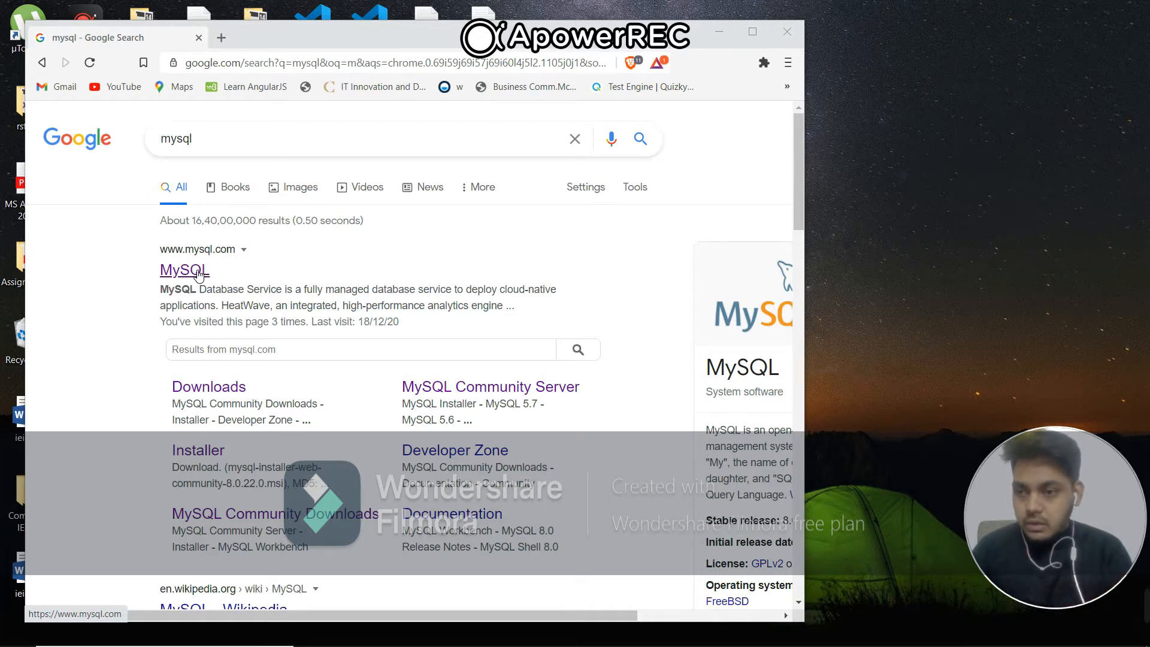
Open the official MySQL website from the search results and go to its downloads page
{"action": "left_click", "coordinate": [197, 274]}
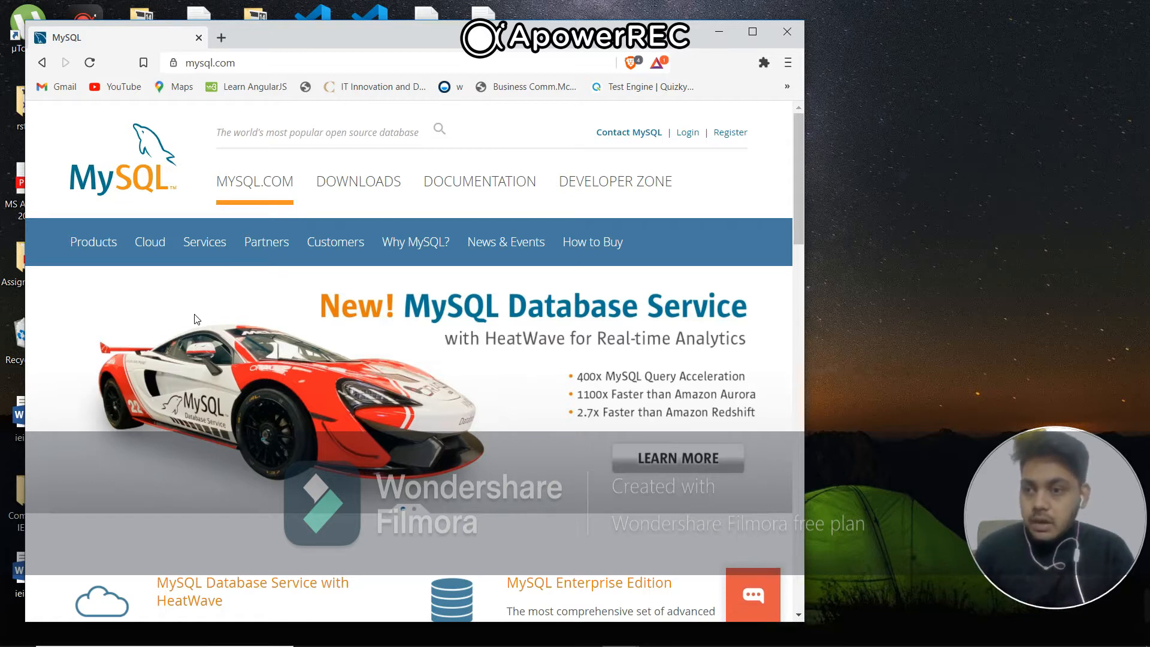
{"action": "scroll", "coordinate": [226, 372], "scroll_direction": "down", "scroll_amount": 4}
{"action": "scroll", "coordinate": [228, 363], "scroll_direction": "down", "scroll_amount": 10}
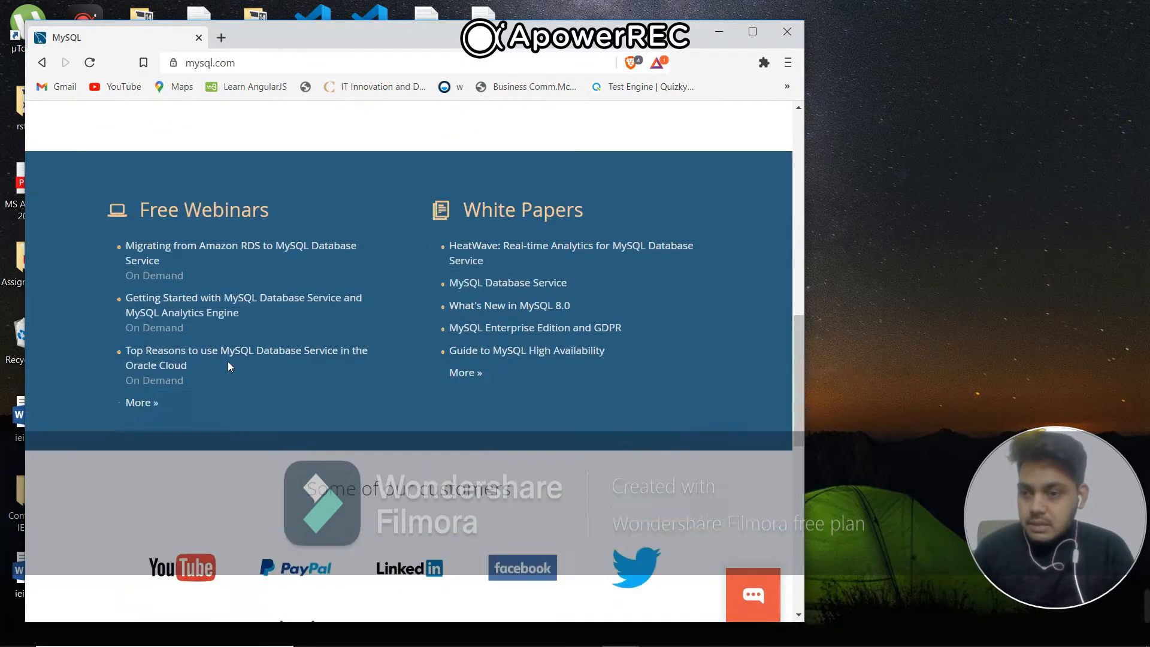
{"action": "scroll", "coordinate": [229, 363], "scroll_direction": "up", "scroll_amount": 15}
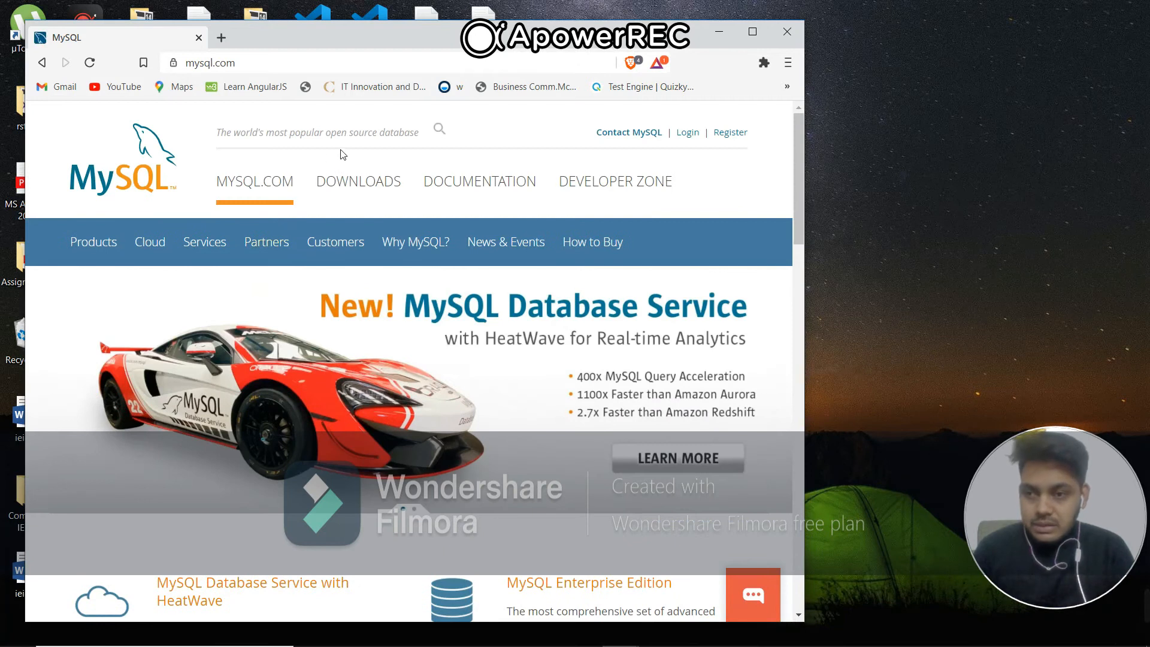
{"action": "left_click", "coordinate": [373, 183]}
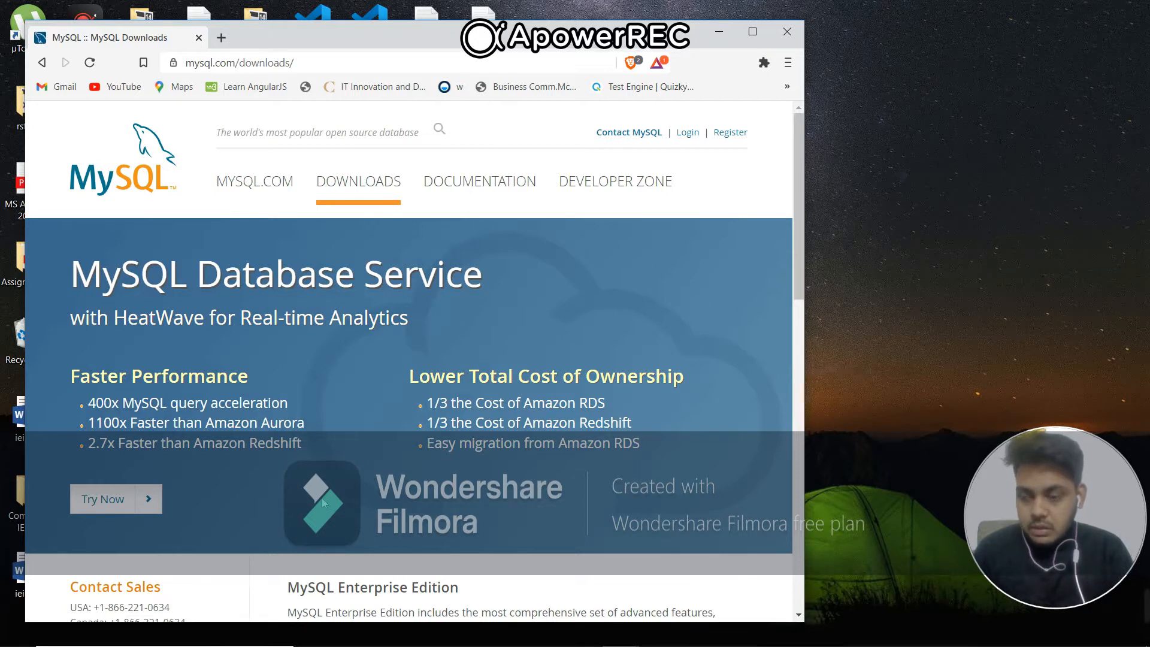
Open the MySQL Community (GPL) downloads and go to the MySQL Community Server page
{"action": "scroll", "coordinate": [323, 502], "scroll_direction": "down", "scroll_amount": 7}
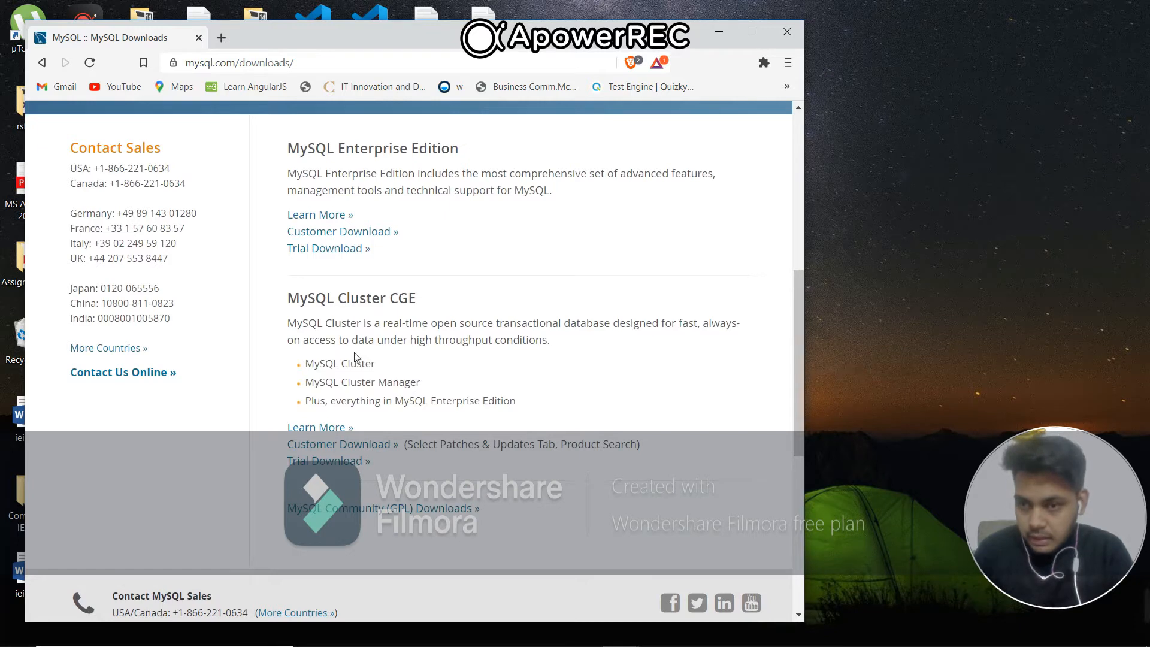
{"action": "scroll", "coordinate": [358, 389], "scroll_direction": "down", "scroll_amount": 2}
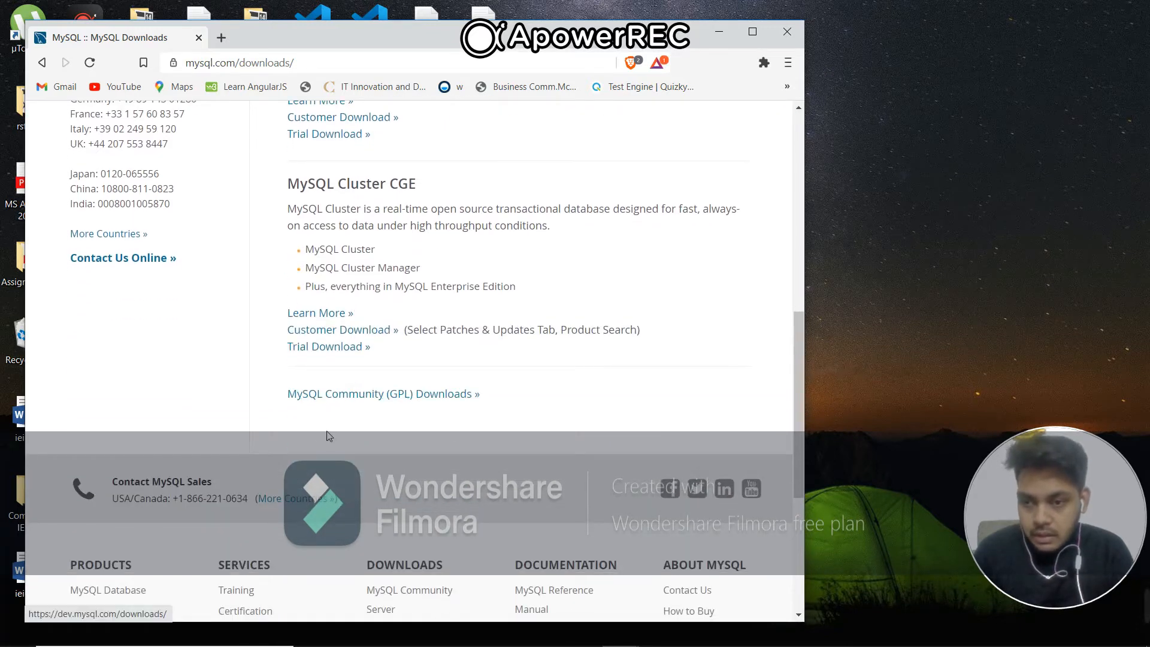
{"action": "left_click", "coordinate": [373, 406]}
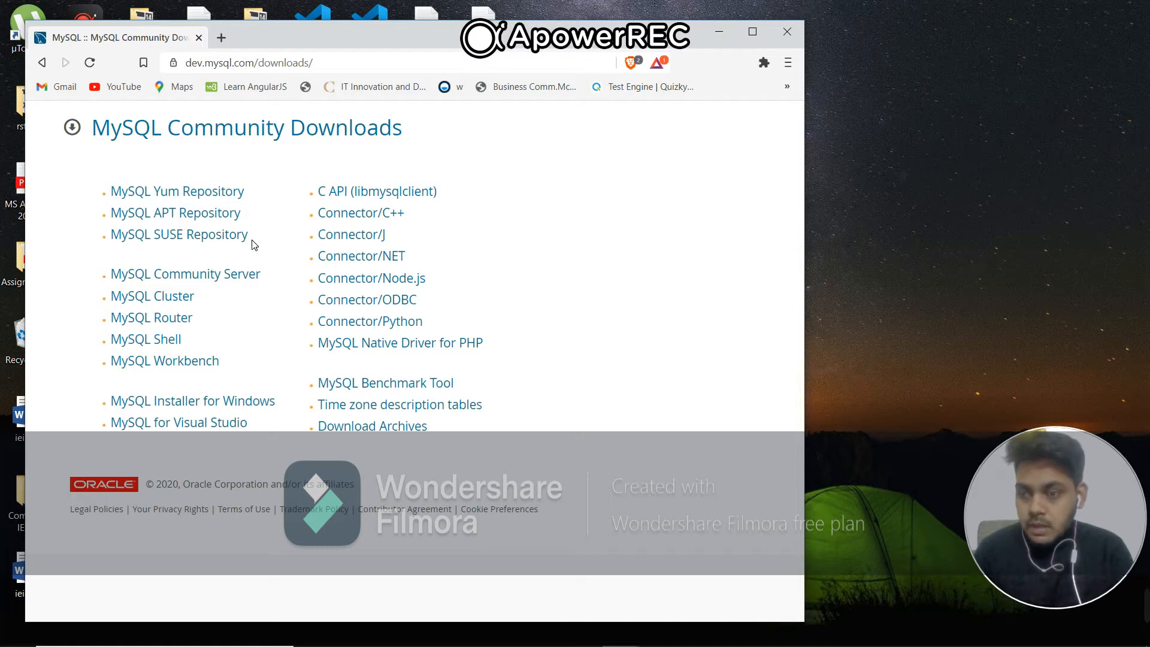
{"action": "left_click", "coordinate": [244, 273]}
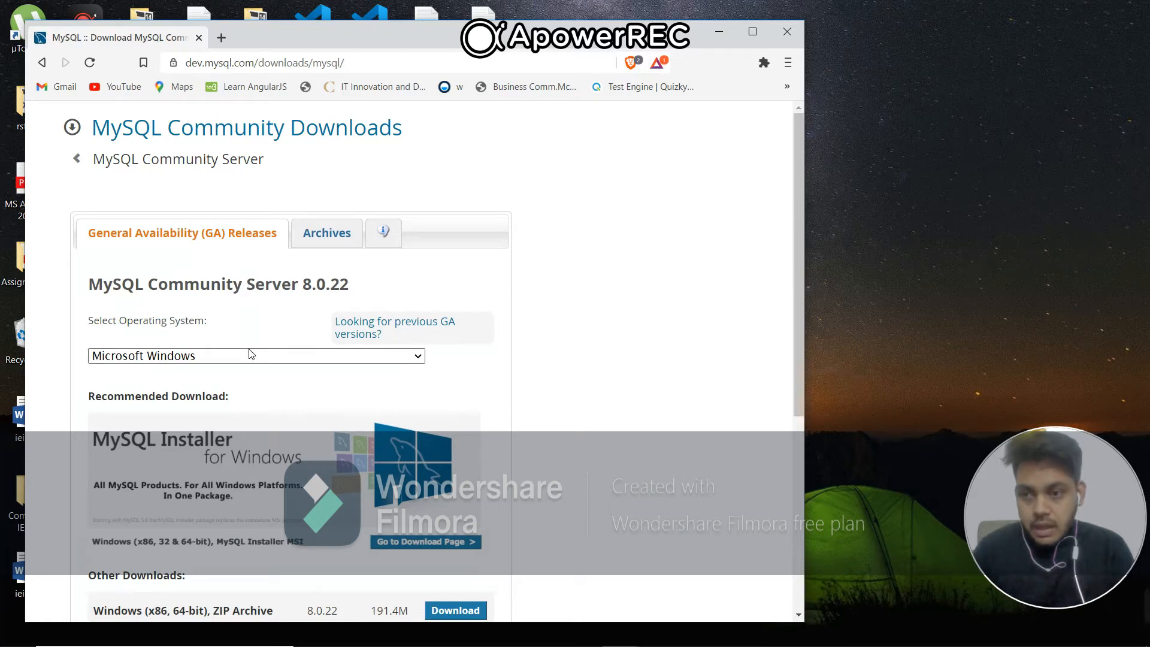
Choose Microsoft Windows as the operating system and open the download page for the recommended MySQL Installer
{"action": "scroll", "coordinate": [249, 383], "scroll_direction": "down", "scroll_amount": 2}
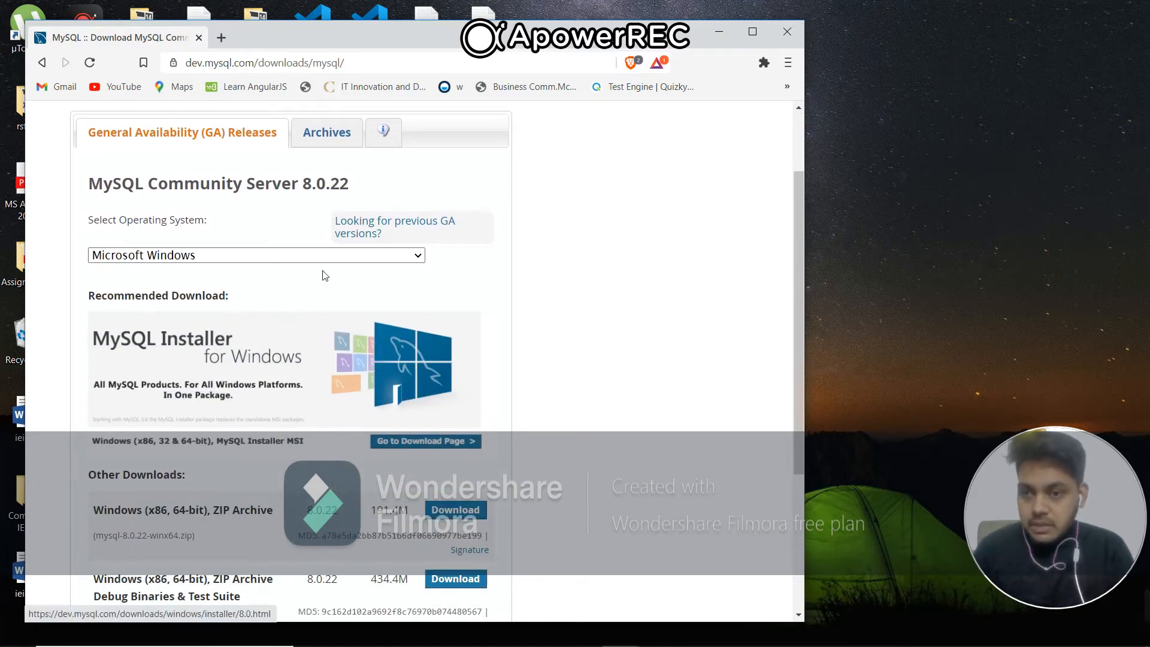
{"action": "left_click", "coordinate": [367, 255]}
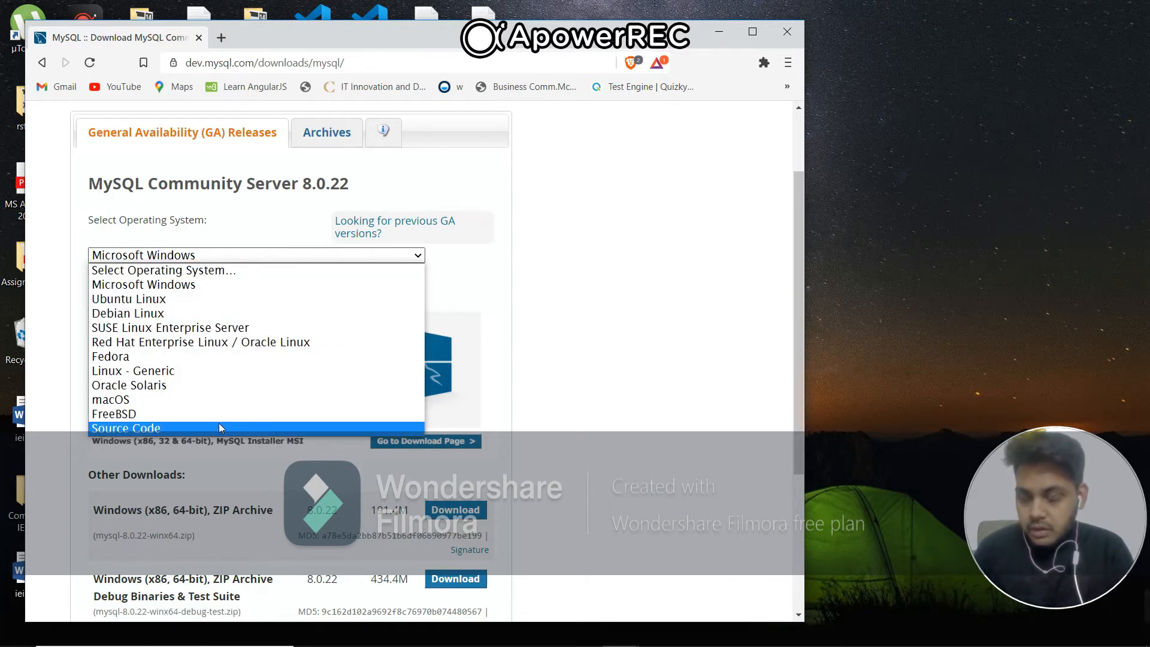
{"action": "left_click", "coordinate": [243, 290]}
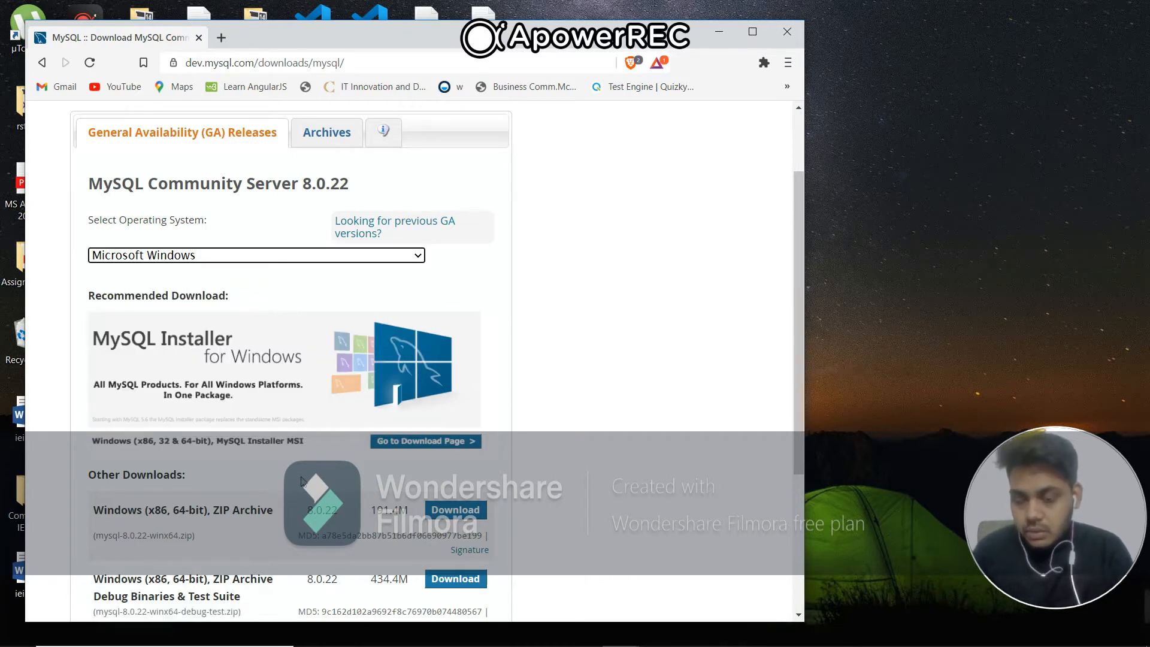
{"action": "scroll", "coordinate": [302, 479], "scroll_direction": "down", "scroll_amount": 2}
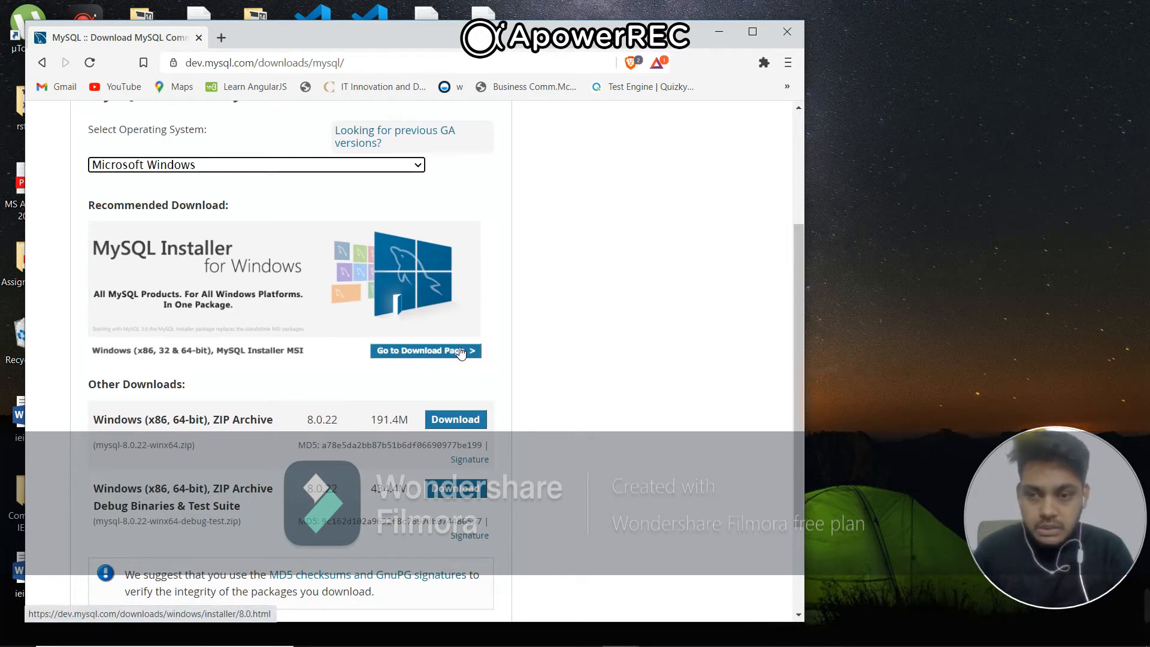
{"action": "left_click", "coordinate": [461, 352]}
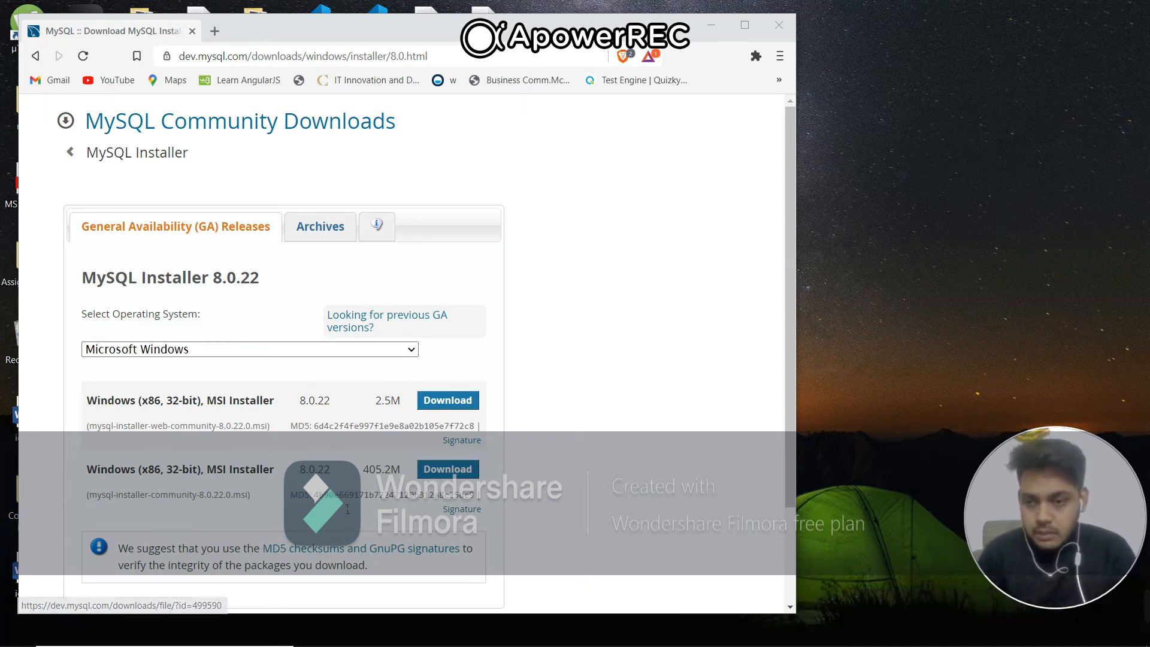
Download the 405.2M mysql-installer-community-8.0.22.0.msi to Downloads without signing in, and run it with the browser minimized
{"action": "left_click", "coordinate": [434, 475]}
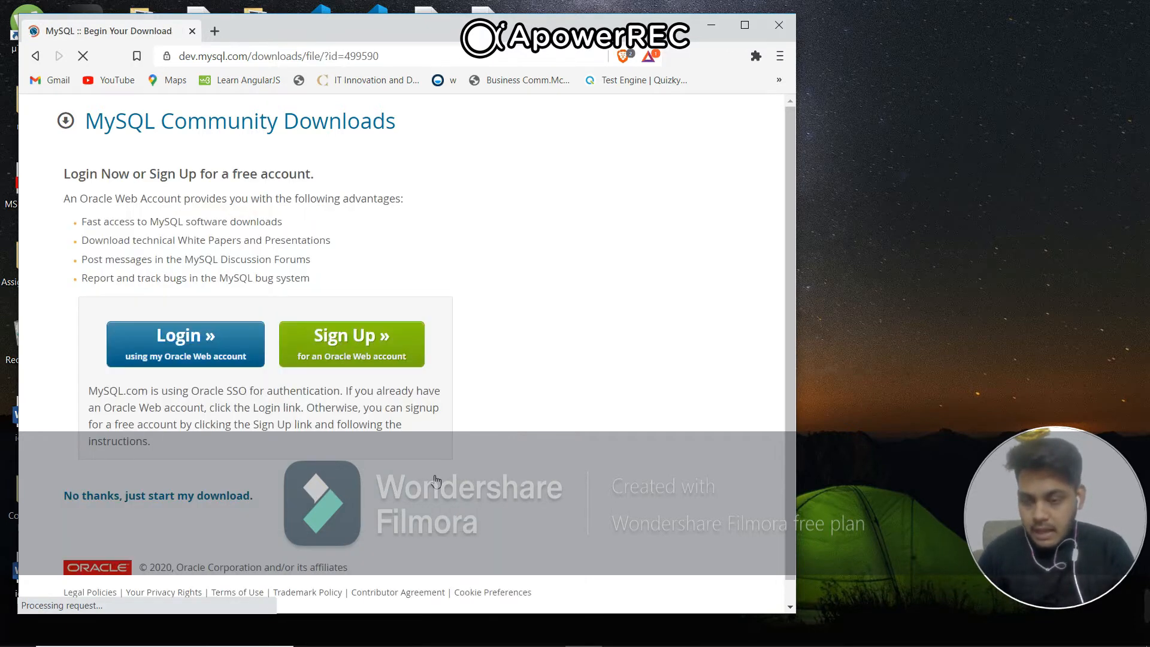
{"action": "left_click", "coordinate": [102, 496]}
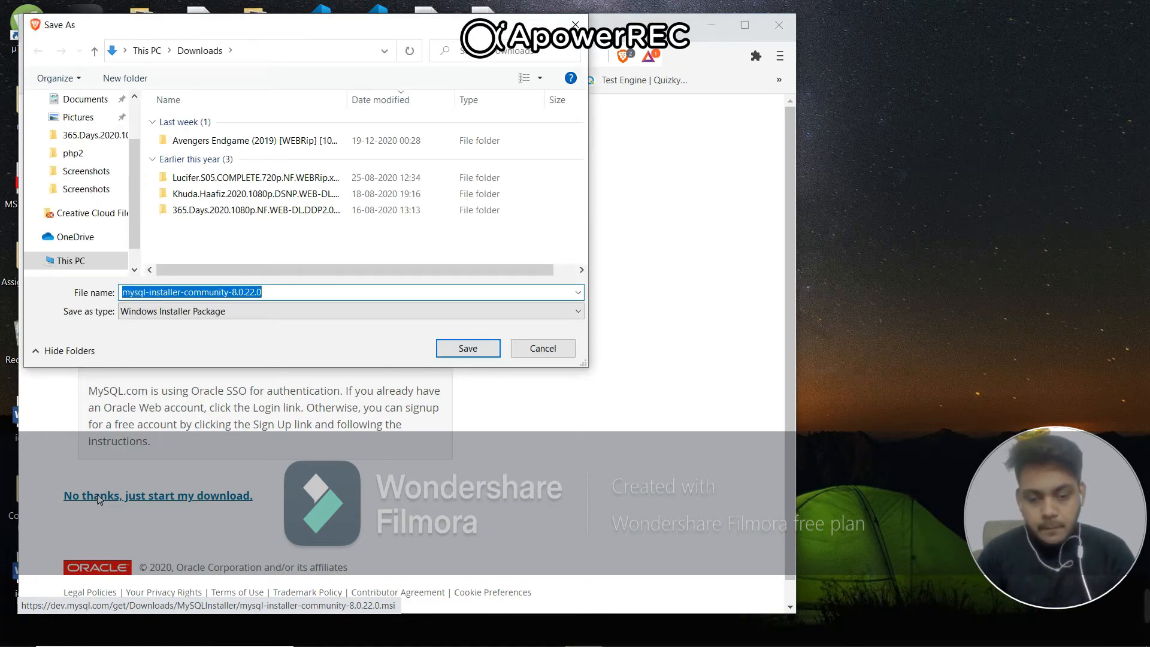
{"action": "key", "text": "Return"}
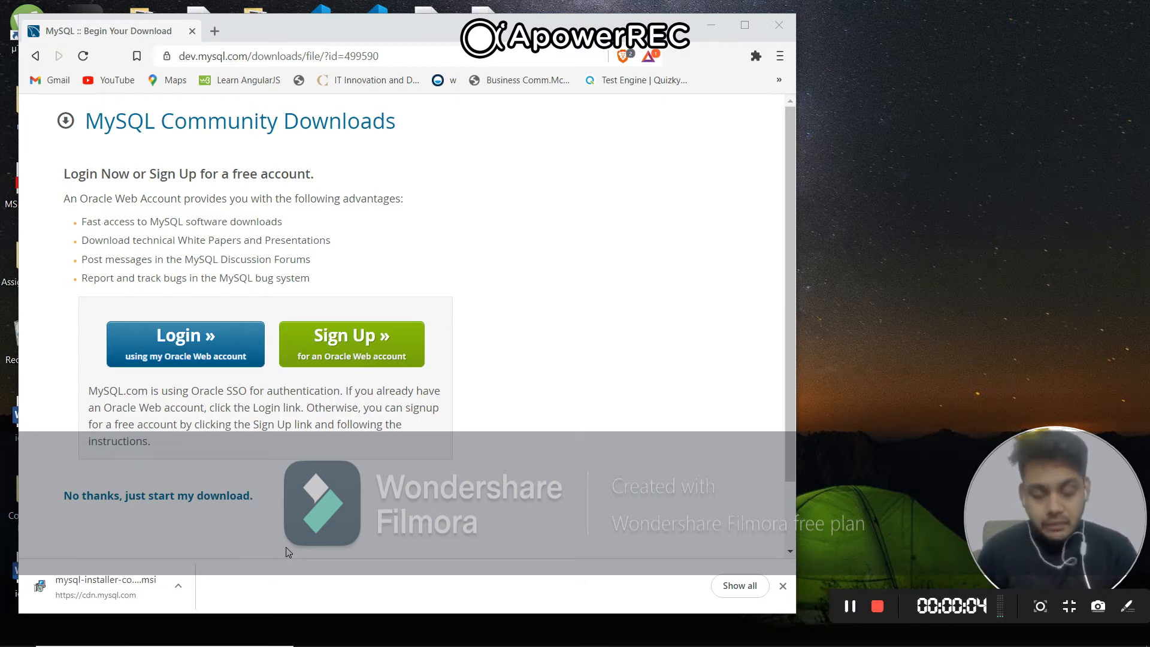
{"action": "left_click", "coordinate": [135, 593]}
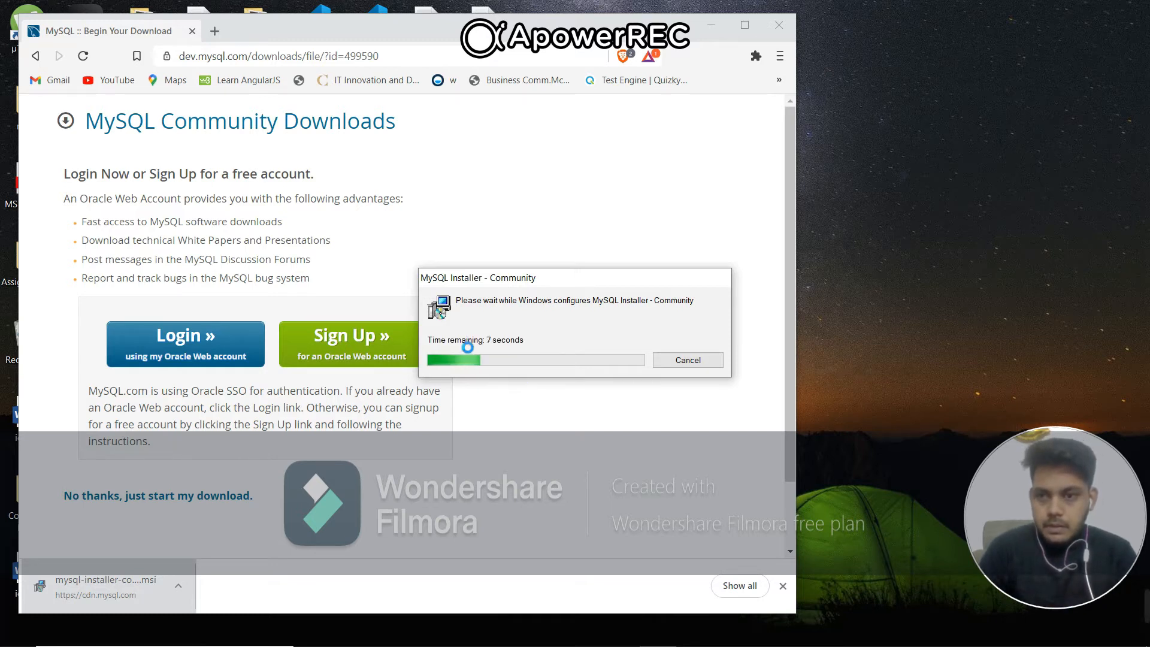
{"action": "left_click", "coordinate": [710, 25]}
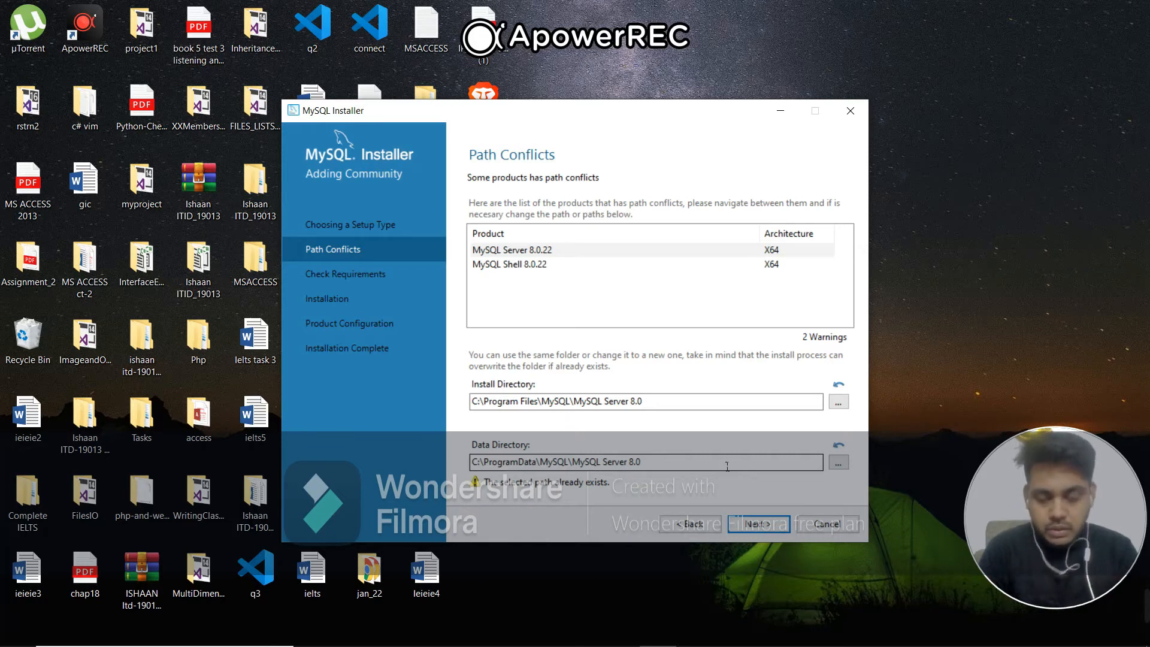
Keep the existing MySQL Server 8.0 paths despite the conflicts and continue without resolving the Connector/Python requirement
{"action": "left_click", "coordinate": [736, 527]}
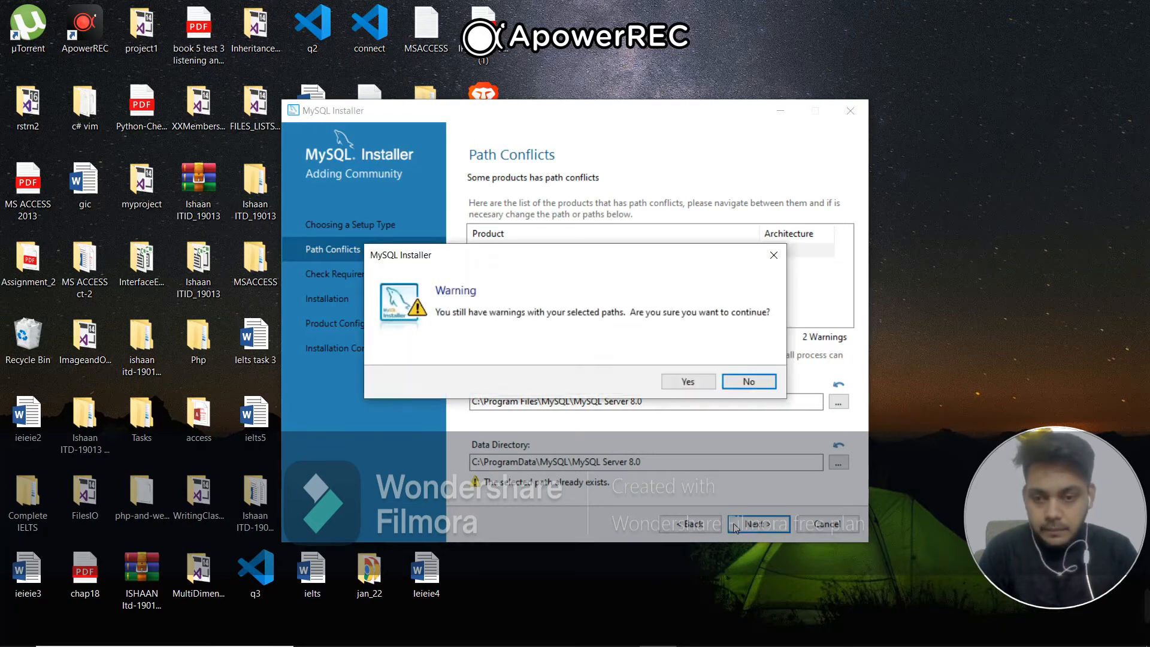
{"action": "key", "text": "Tab"}
{"action": "key", "text": "Return"}
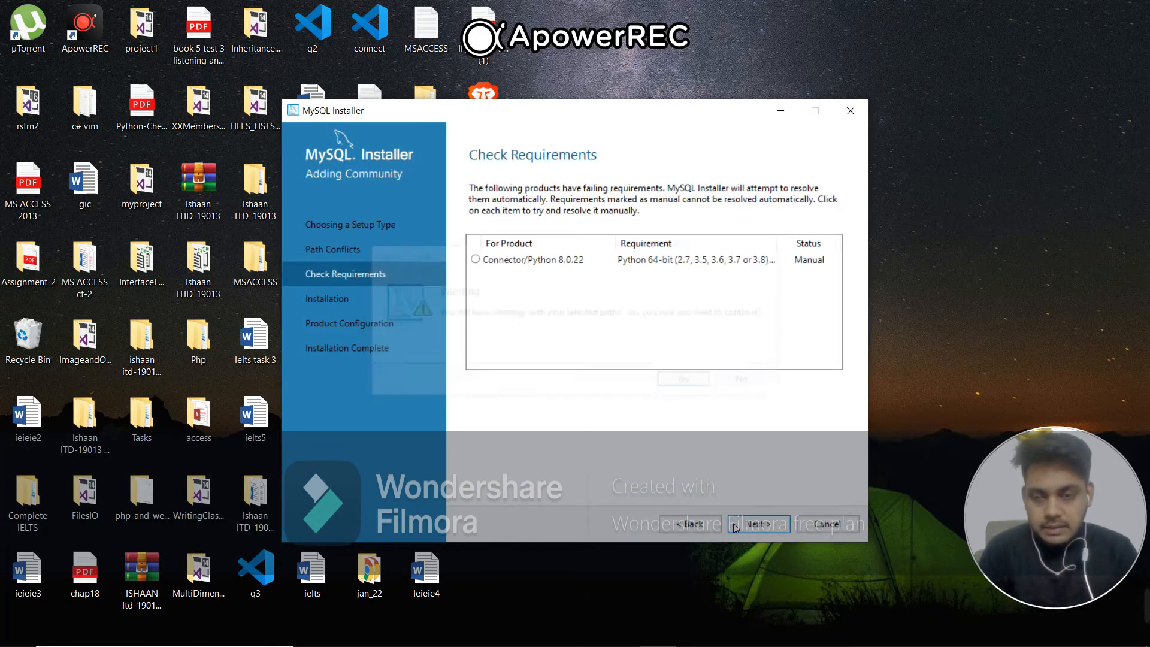
{"action": "left_click", "coordinate": [735, 527]}
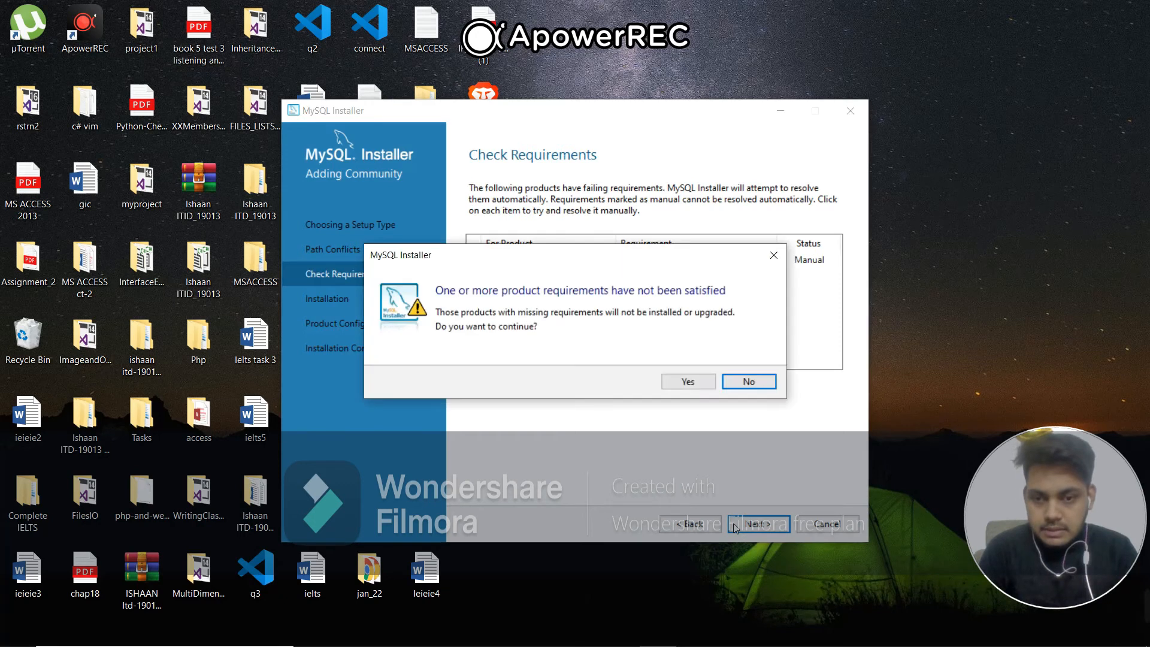
{"action": "key", "text": "Tab"}
{"action": "key", "text": "Return"}
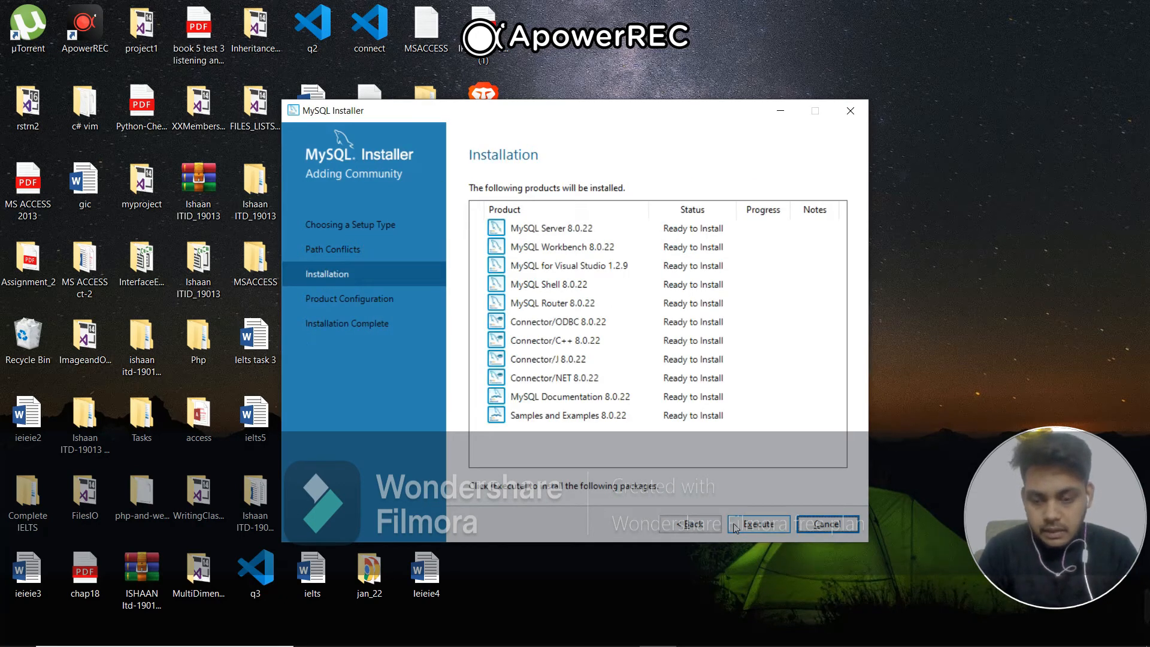
Install all the listed MySQL products and proceed to product configuration
{"action": "left_click", "coordinate": [735, 527]}
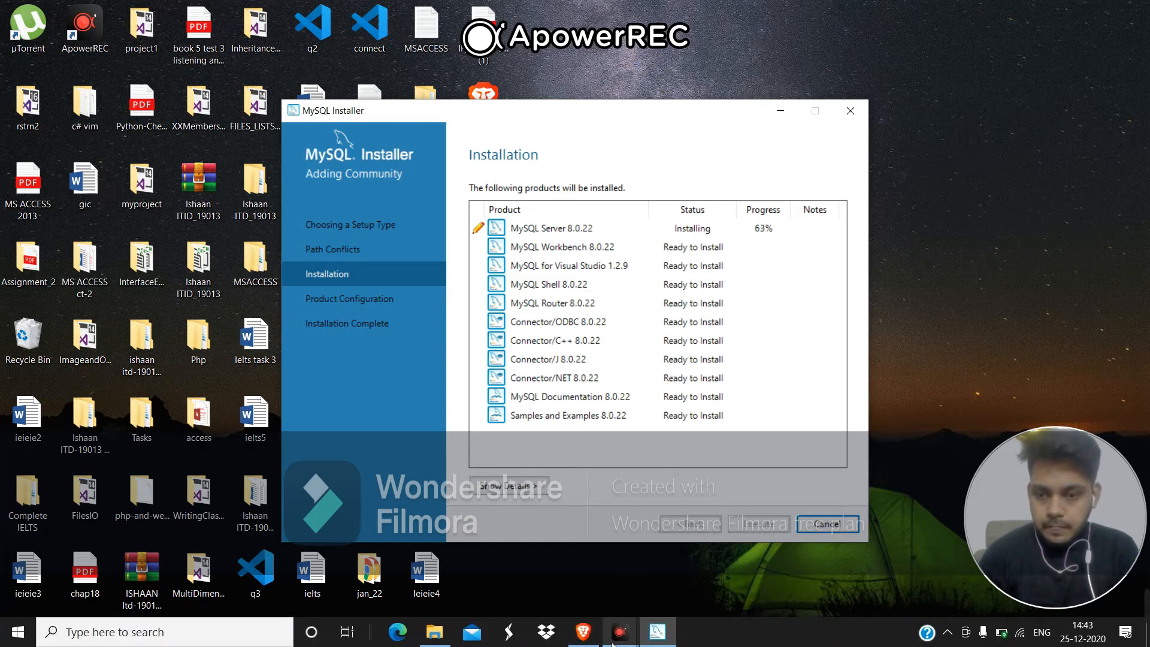
{"action": "mouse_move", "coordinate": [618, 635]}
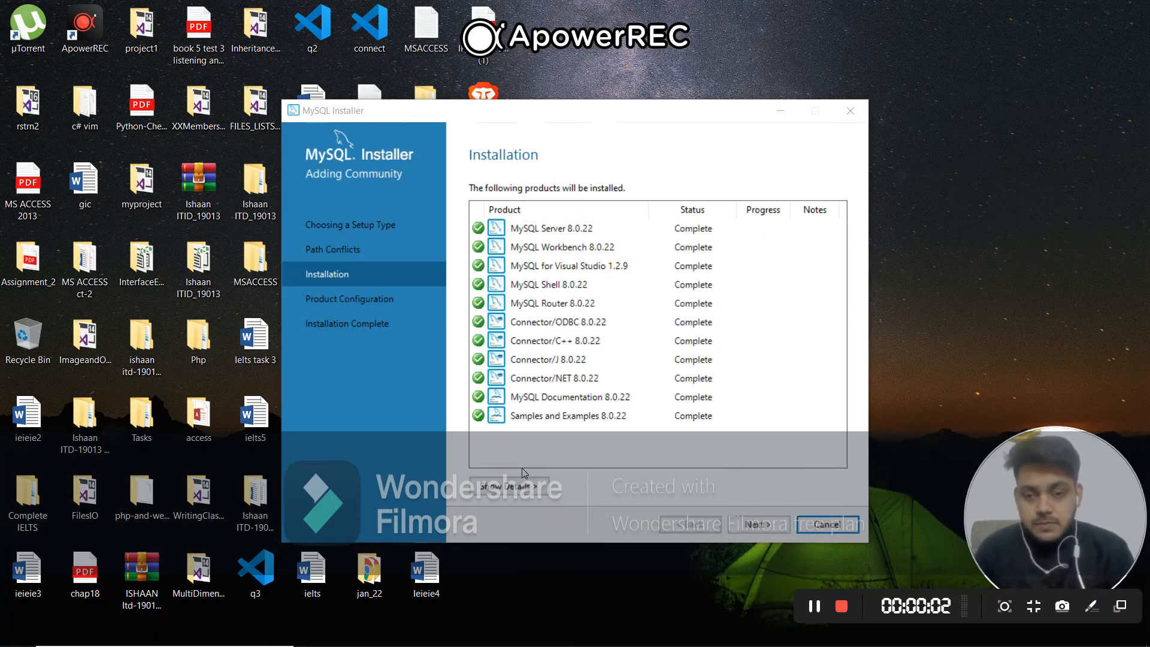
{"action": "left_click", "coordinate": [757, 532]}
{"action": "left_click", "coordinate": [757, 531]}
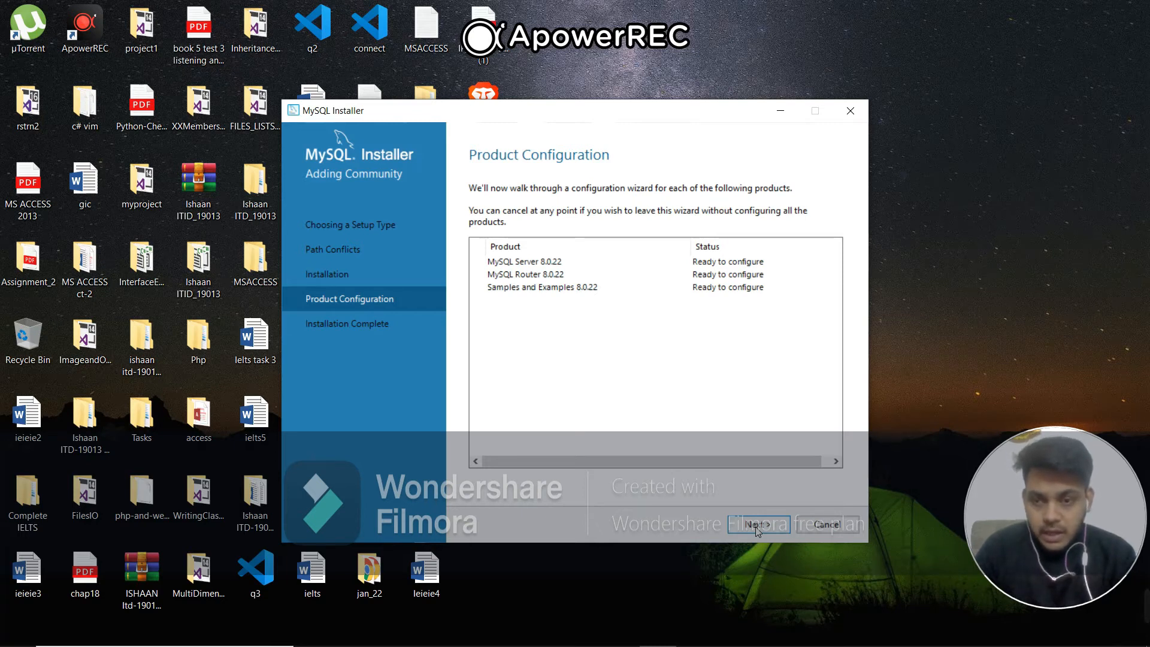
Configure MySQL Server as a Development Computer with TCP/IP port 3306 and strong password encryption, keeping the defaults
{"action": "left_click", "coordinate": [757, 531]}
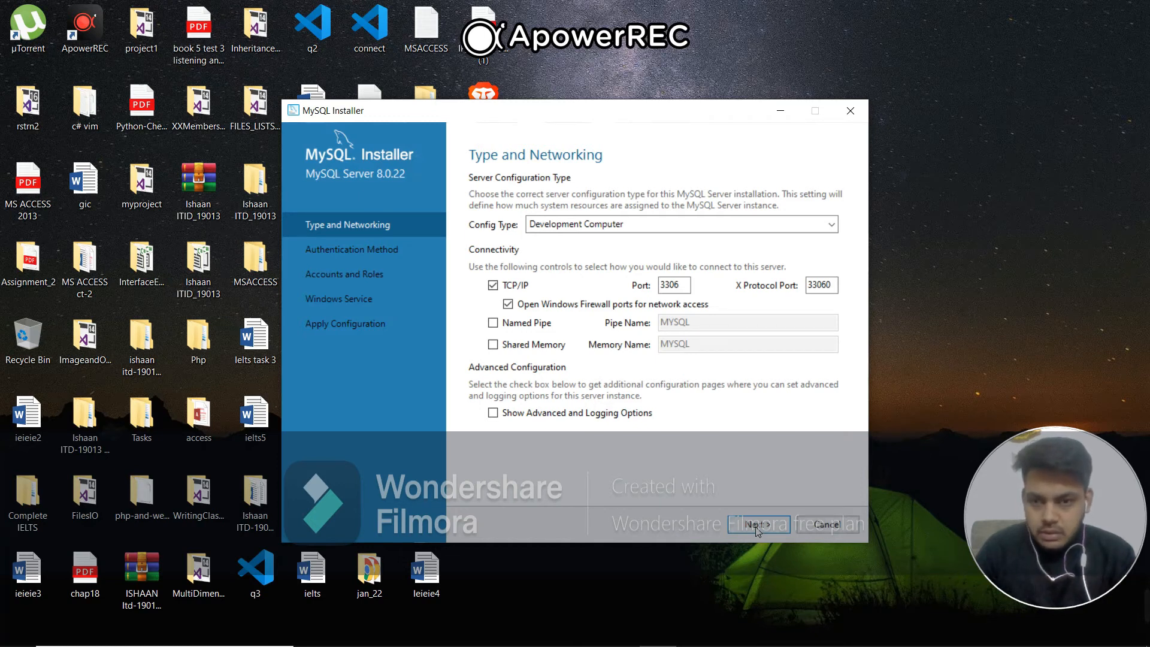
{"action": "left_click", "coordinate": [758, 526]}
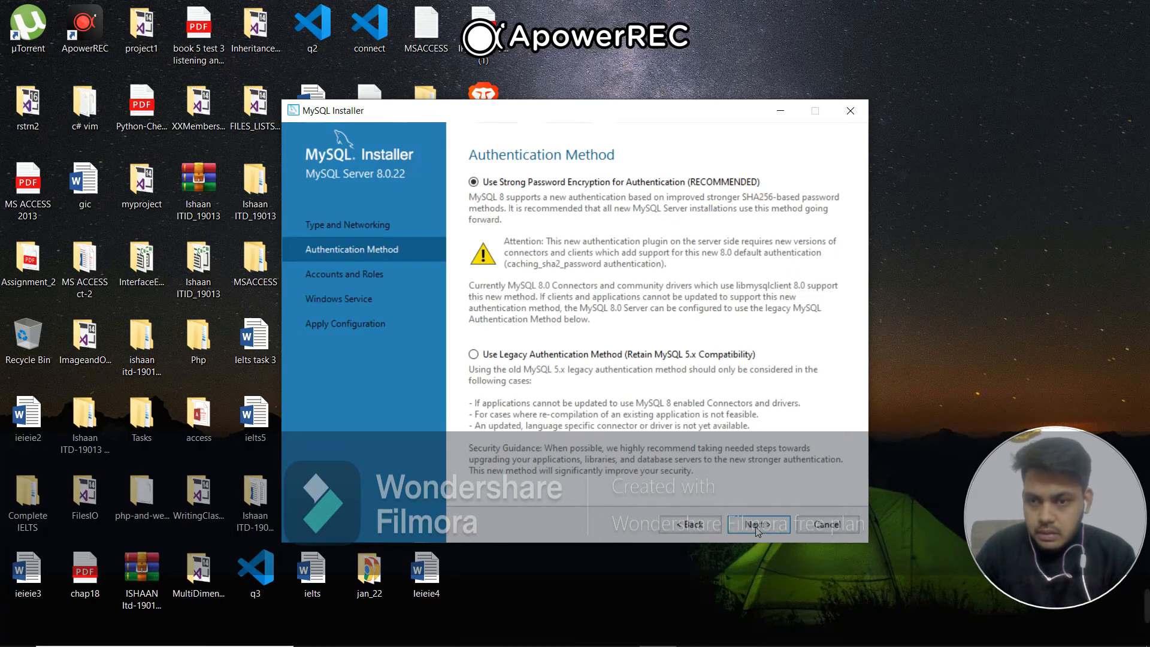
{"action": "left_click", "coordinate": [757, 525]}
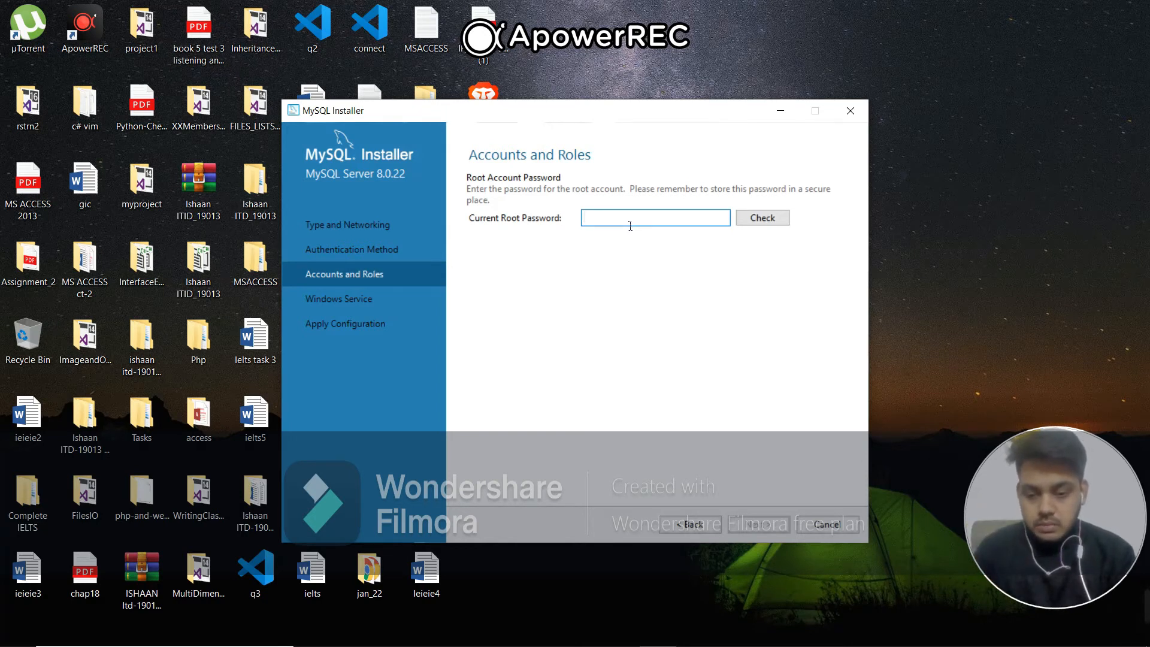
Enter the current root password, check it, and continue to the Windows service settings
{"action": "type", "text": "***"}
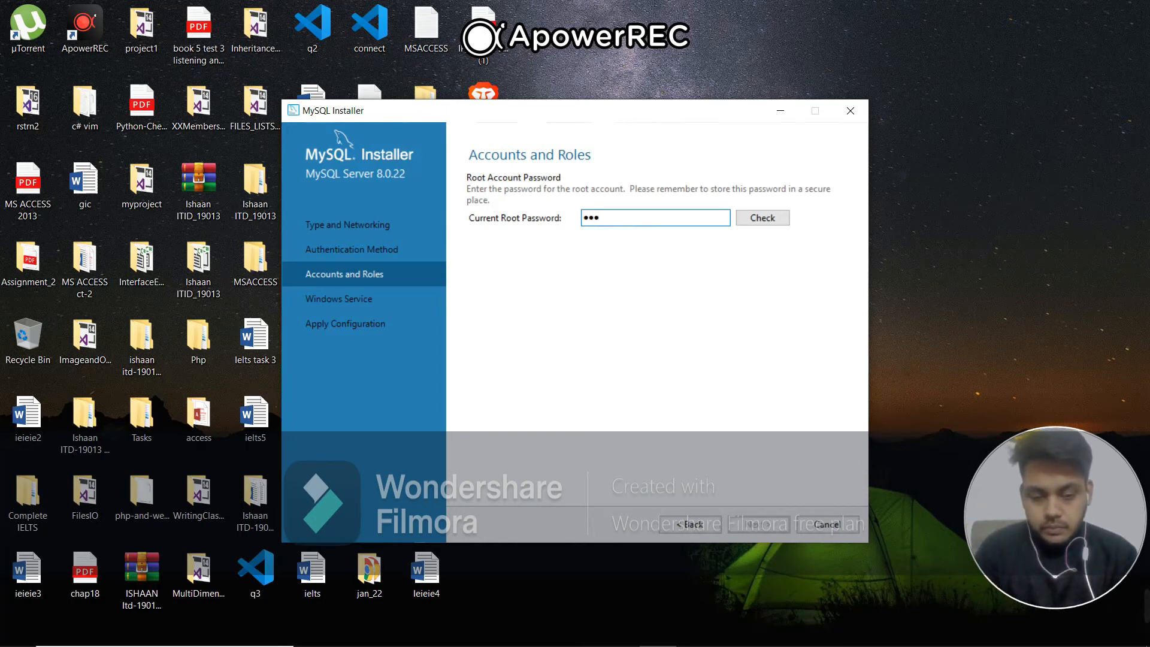
{"action": "key", "text": "BackSpace"}
{"action": "key", "text": "BackSpace"}
{"action": "key", "text": "BackSpace"}
{"action": "type", "text": "***"}
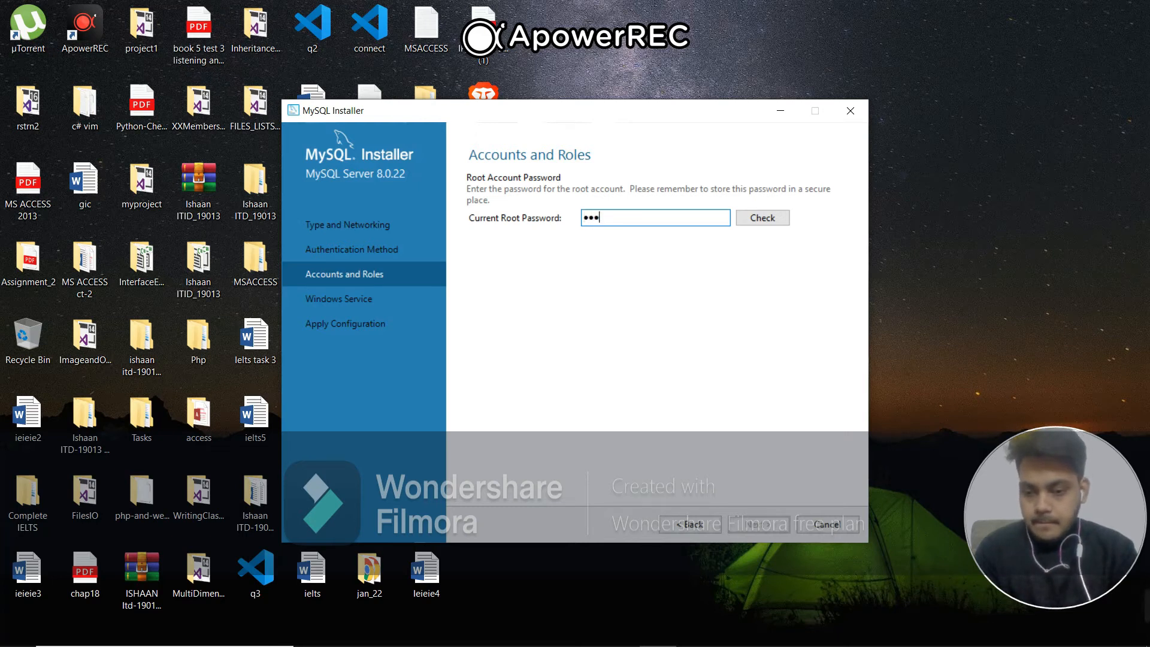
{"action": "type", "text": "*"}
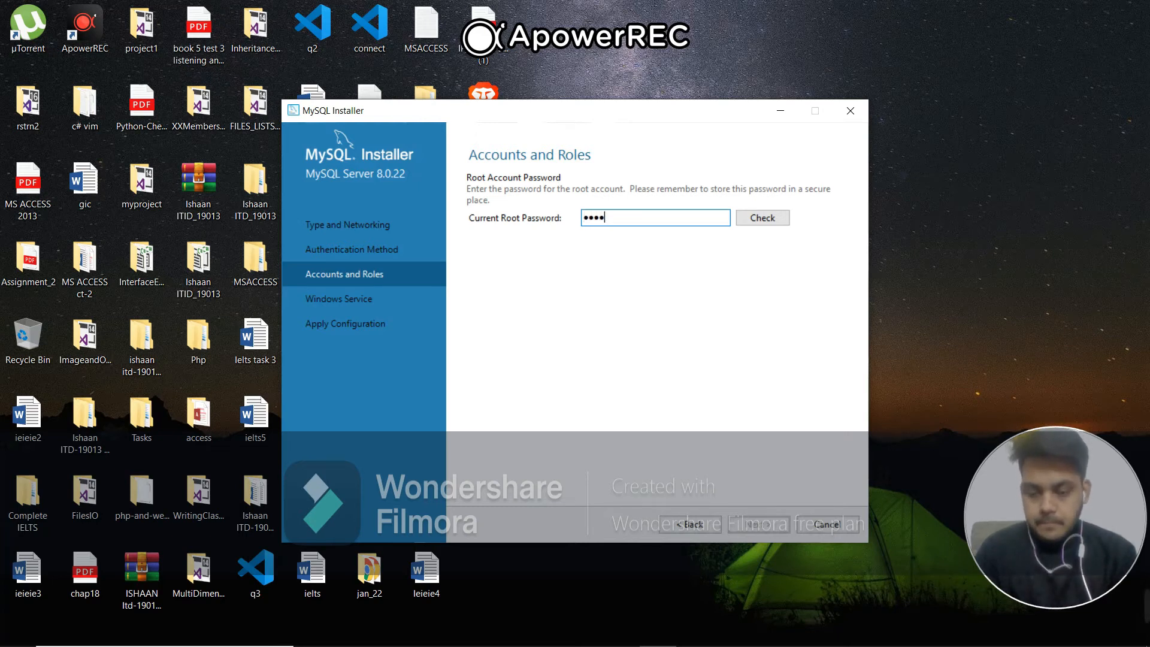
{"action": "left_click", "coordinate": [782, 217]}
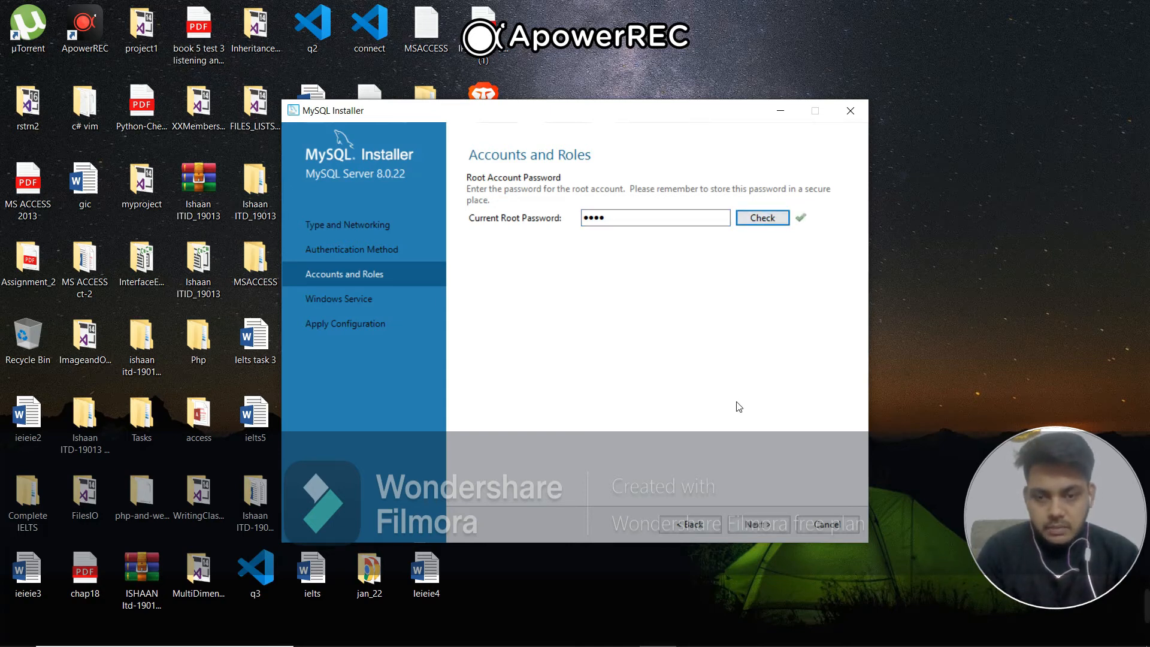
{"action": "left_click", "coordinate": [753, 525]}
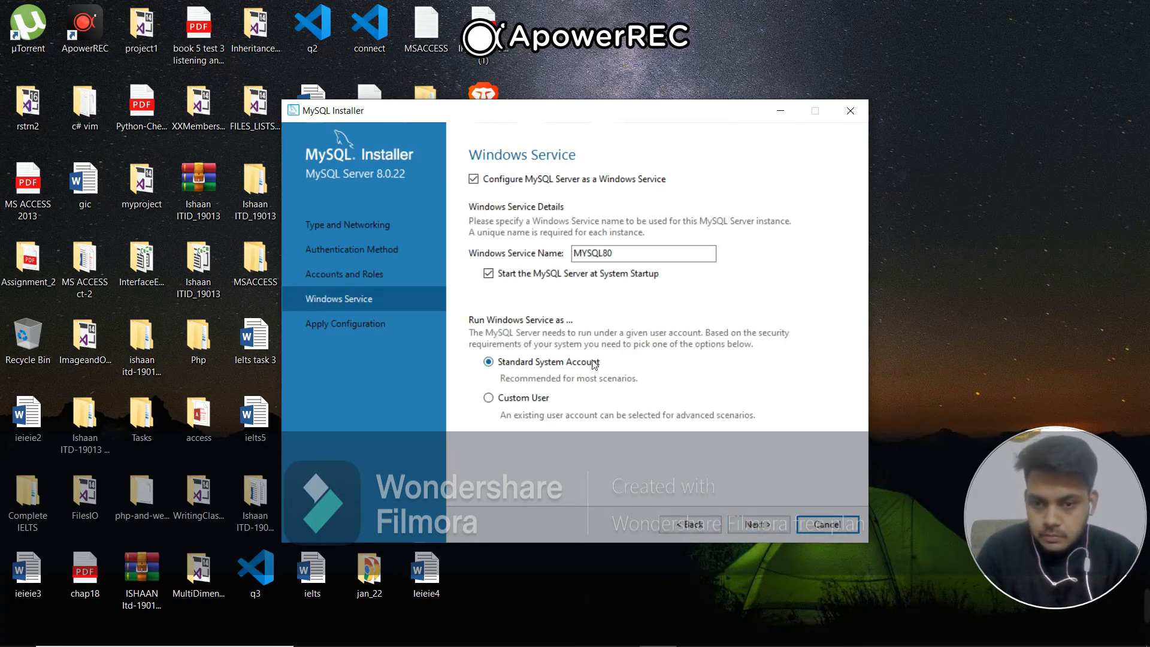
Accept the MYSQL80 Windows service under the Standard System Account and apply the server configuration
{"action": "left_click", "coordinate": [751, 525]}
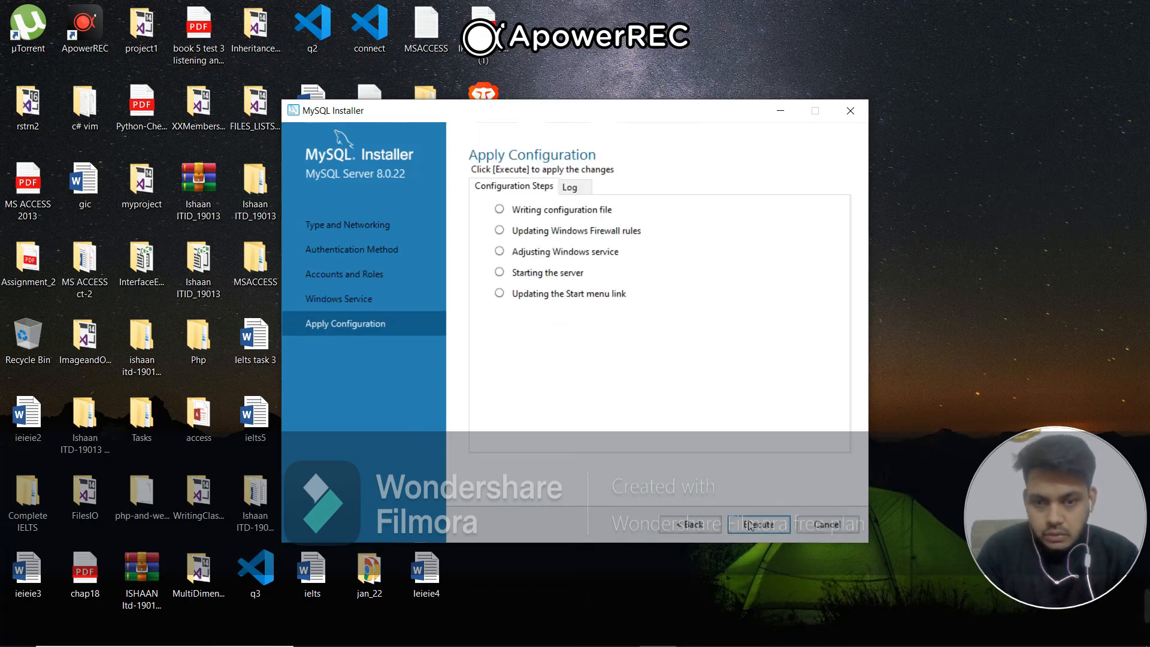
{"action": "left_click", "coordinate": [750, 525]}
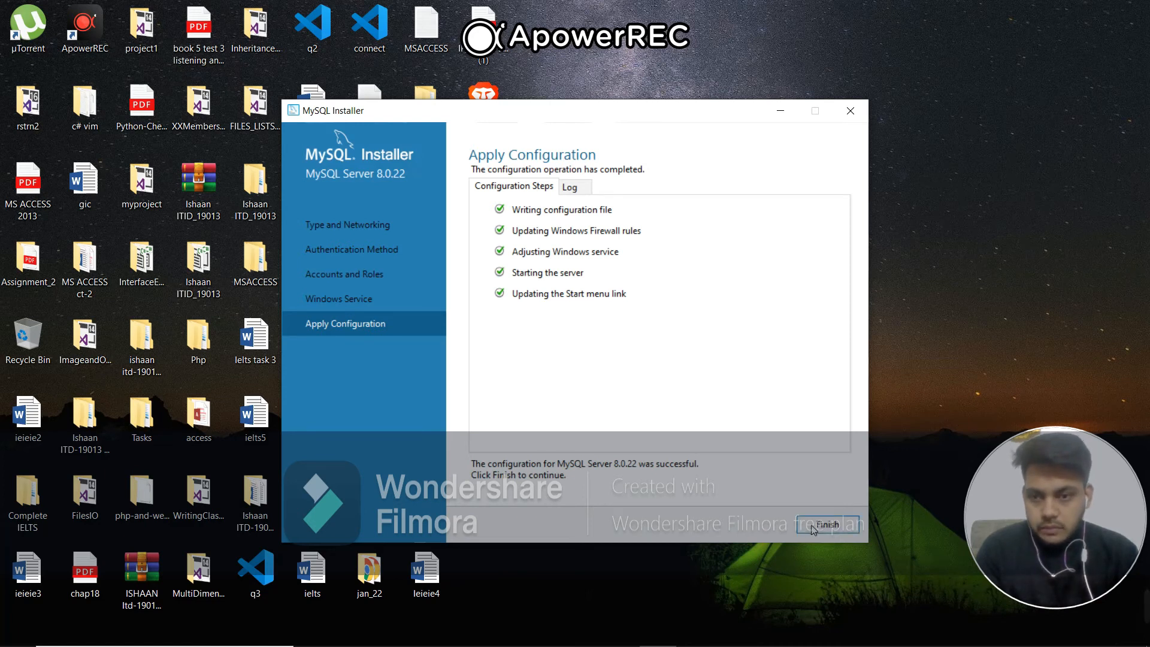
Finish the MySQL Server configuration and pass through MySQL Router with its defaults to the Samples and Examples configuration
{"action": "left_click", "coordinate": [826, 525]}
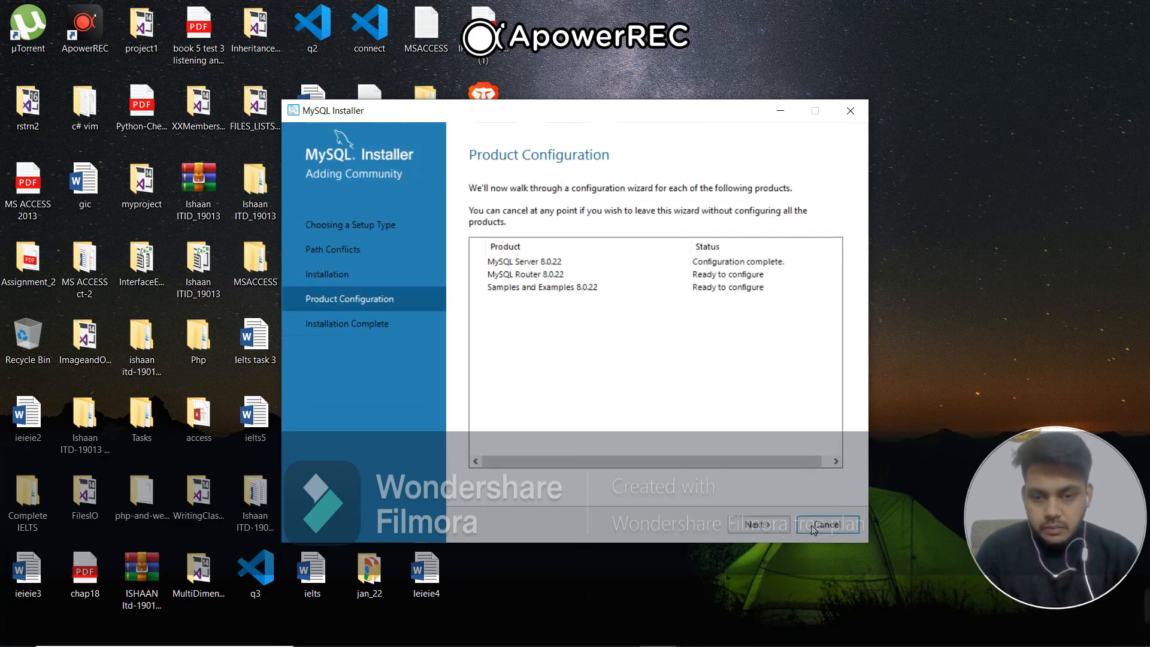
{"action": "left_click", "coordinate": [781, 525]}
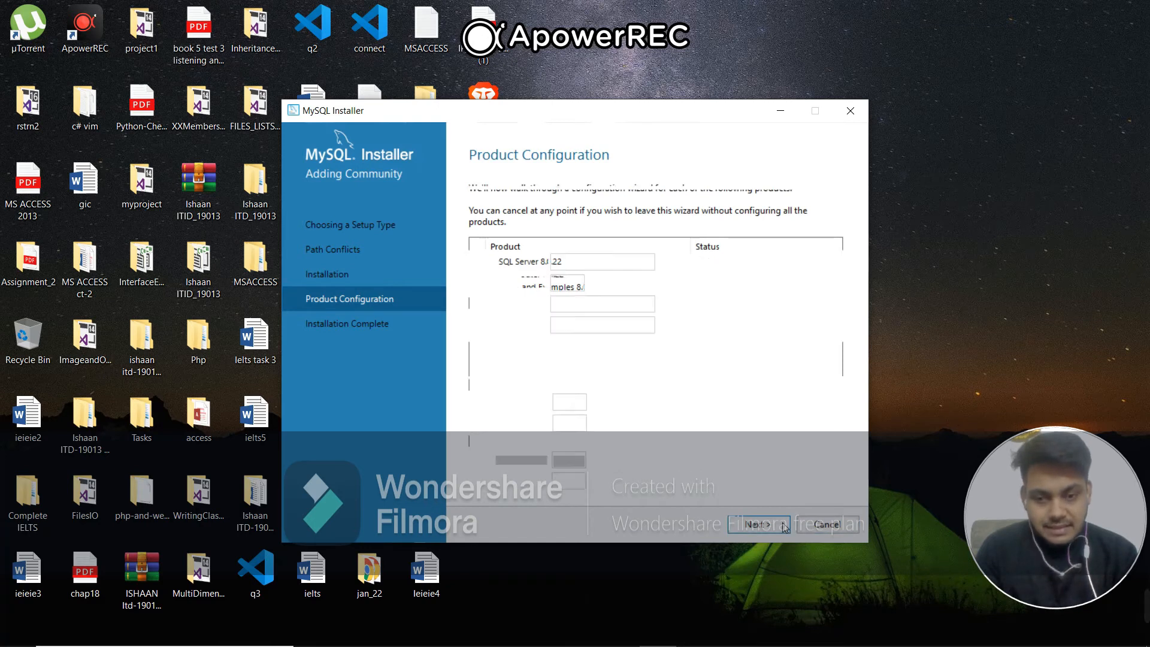
{"action": "left_click", "coordinate": [758, 525]}
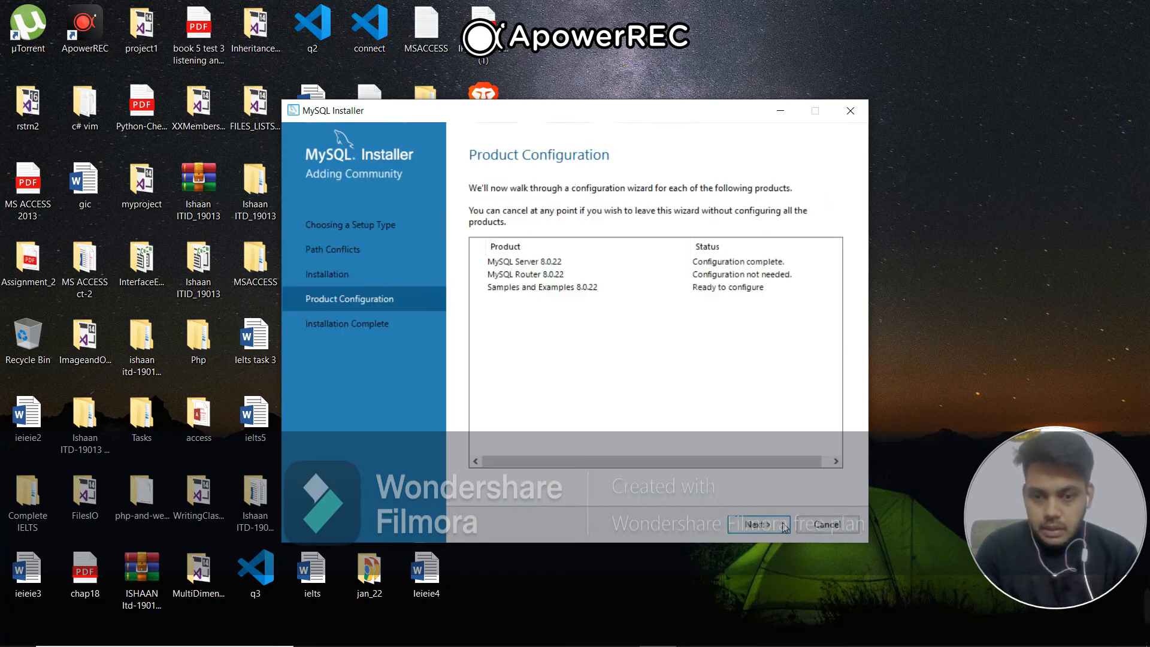
{"action": "left_click", "coordinate": [758, 524]}
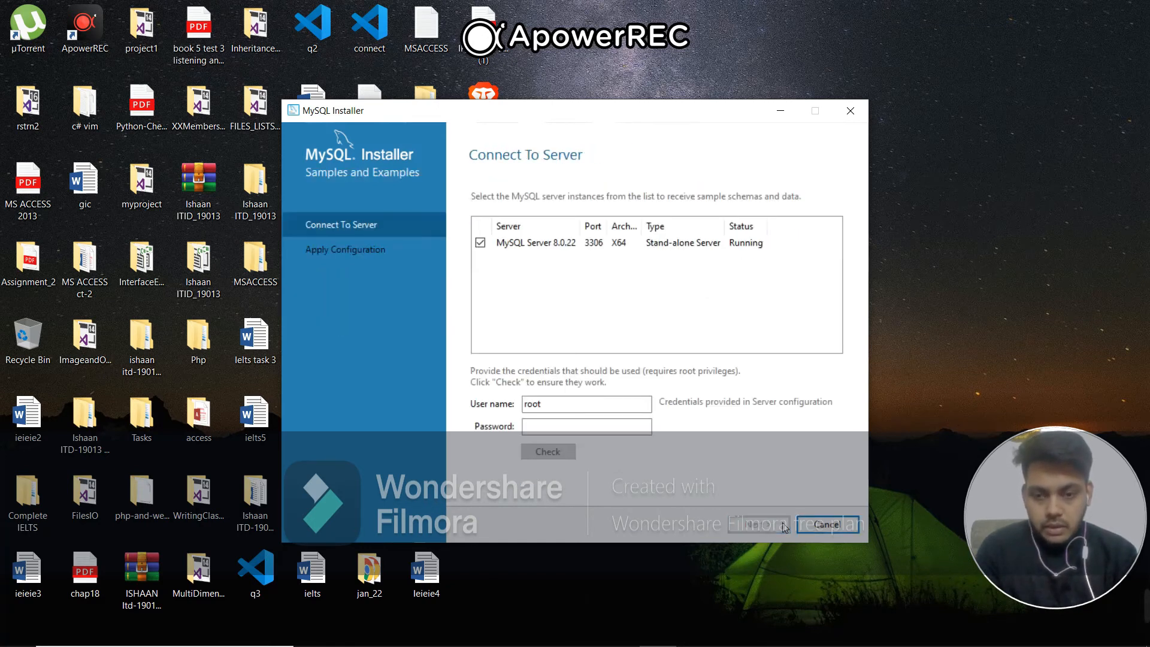
Enter the root account password for MySQL Server 8.0.22, check the connection, and continue to applying the samples configuration
{"action": "left_click", "coordinate": [605, 427]}
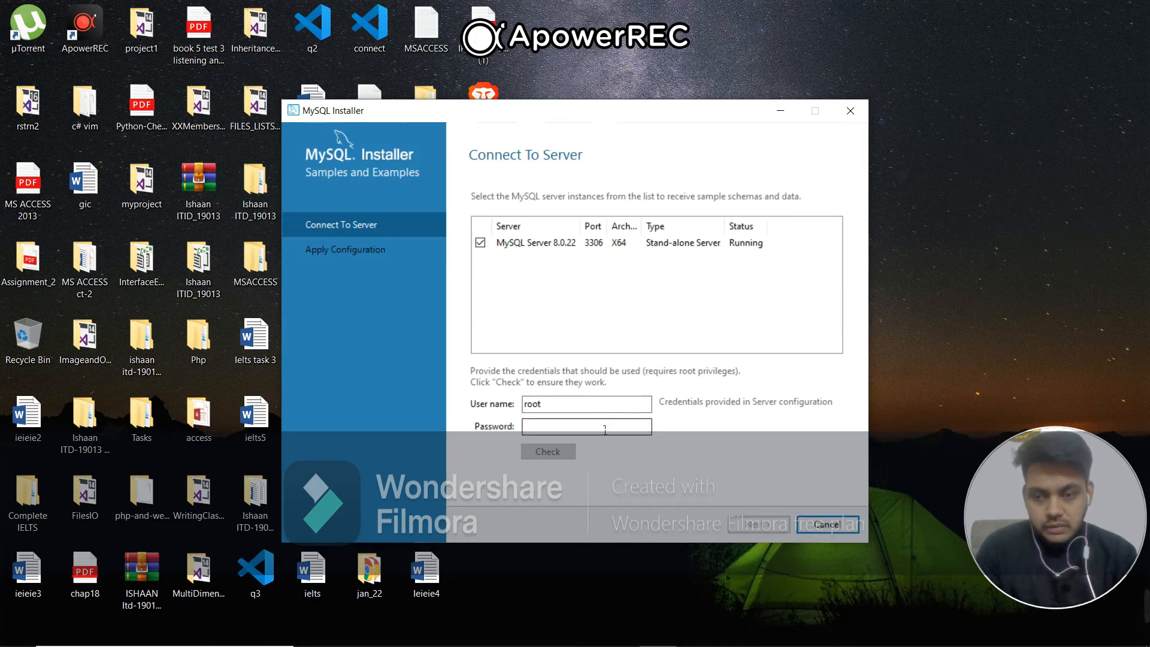
{"action": "left_click", "coordinate": [605, 427]}
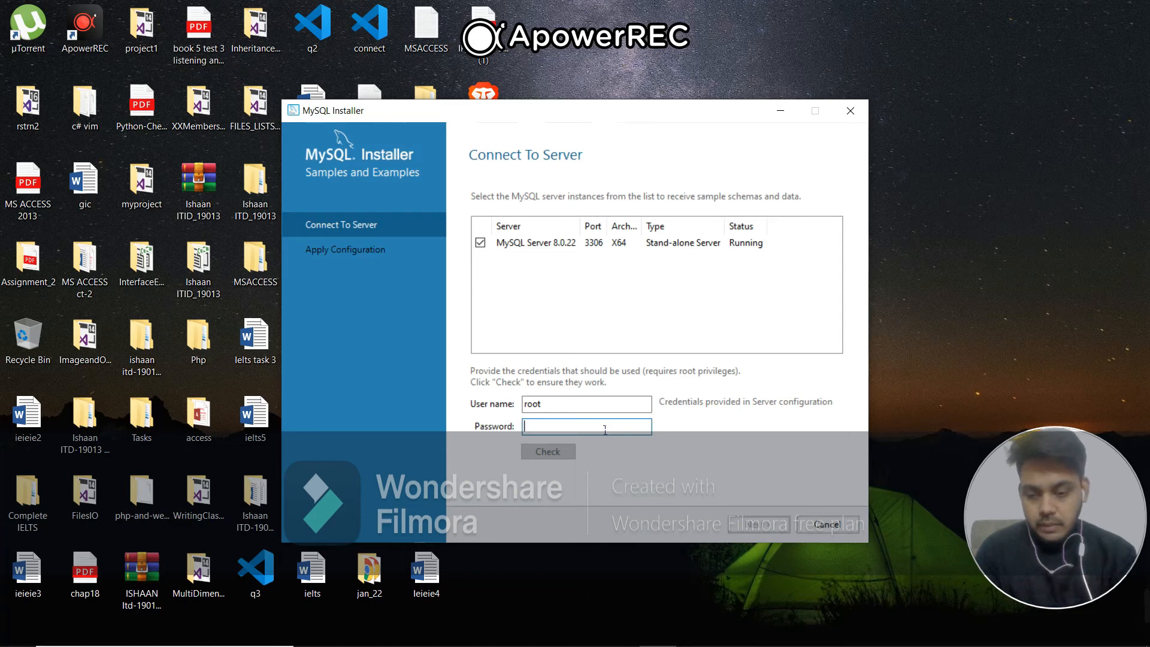
{"action": "type", "text": "root"}
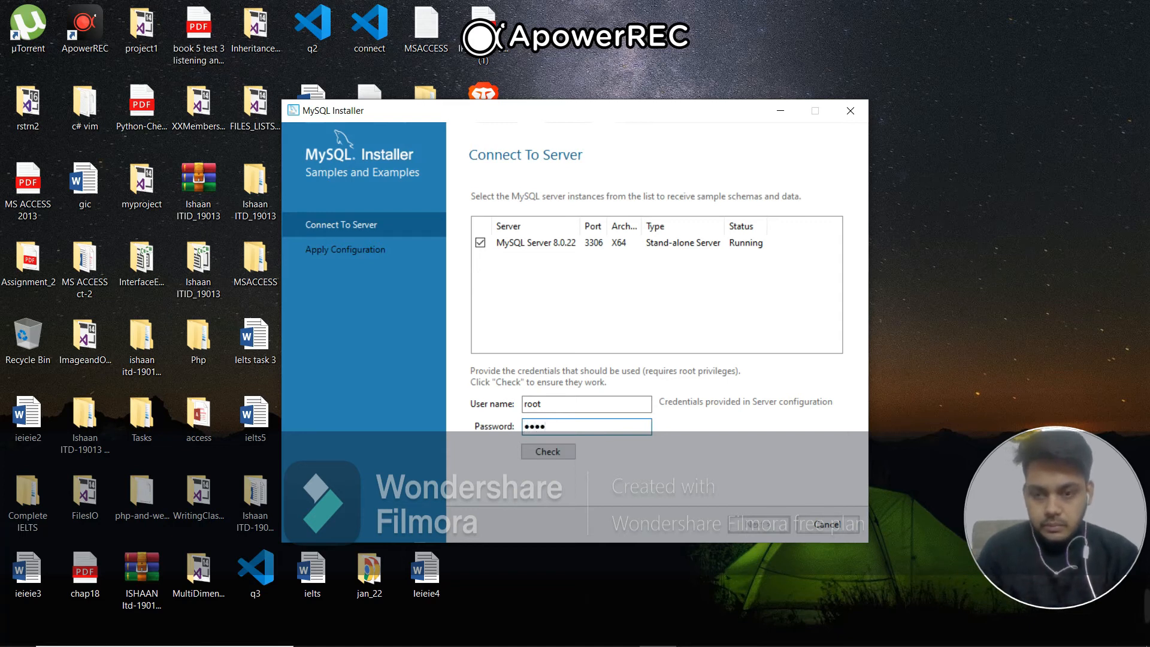
{"action": "left_click", "coordinate": [560, 452]}
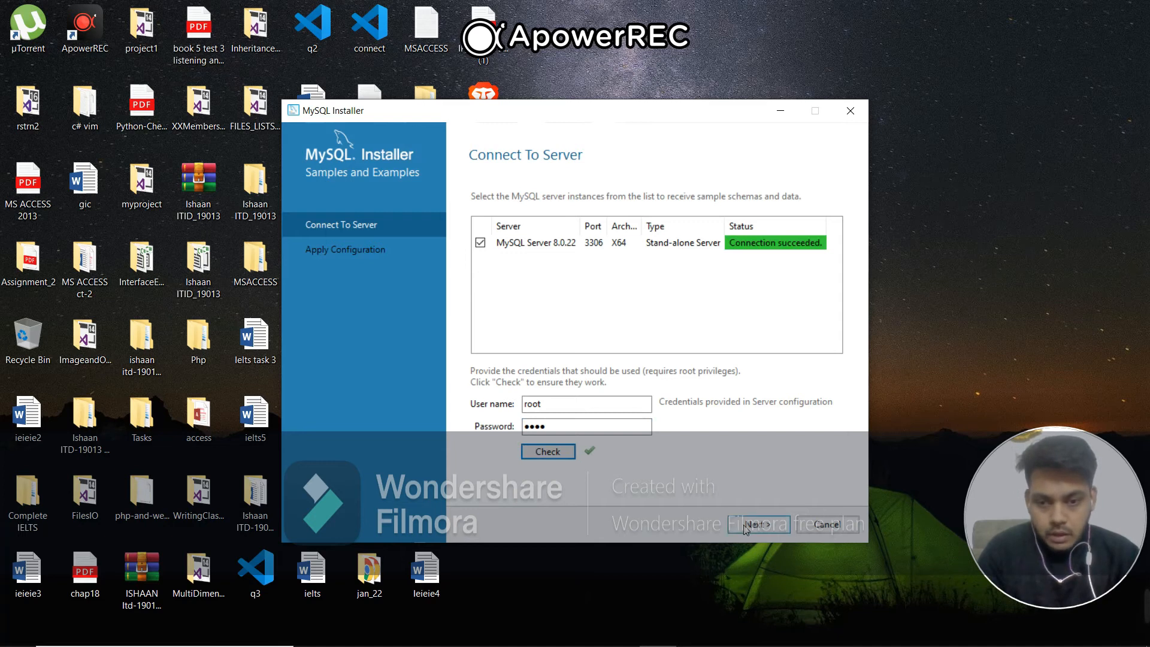
{"action": "left_click", "coordinate": [745, 528]}
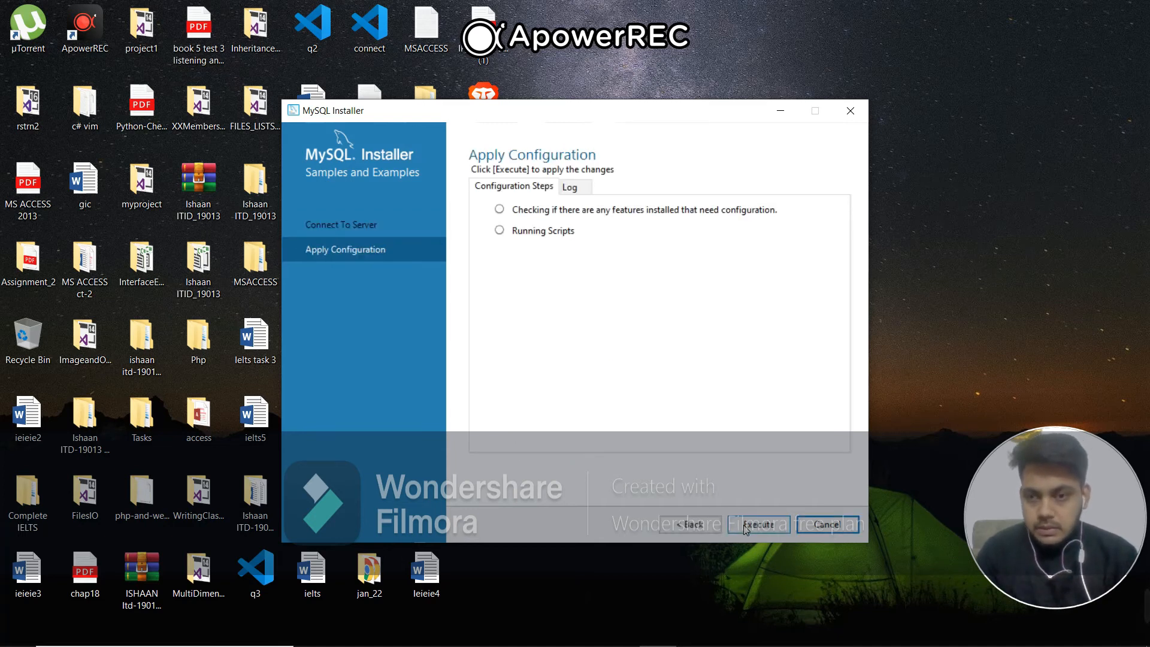
Apply the Samples and Examples configuration and finish the installation, leaving MySQL Workbench and MySQL Shell set to start after setup
{"action": "left_click", "coordinate": [746, 528]}
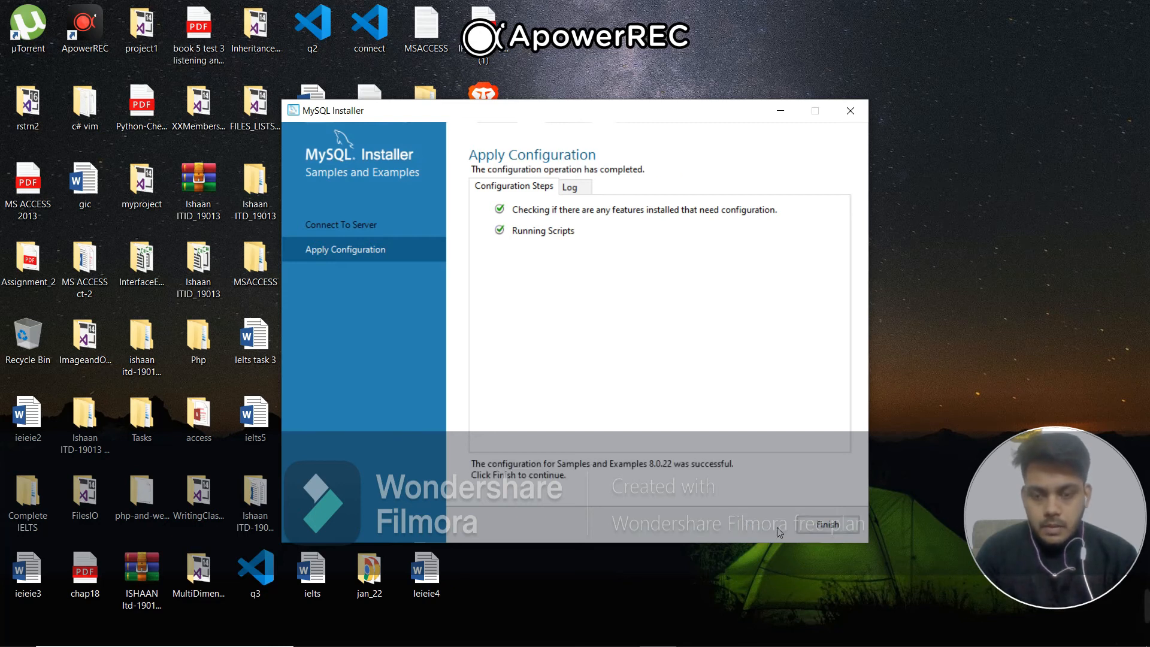
{"action": "left_click", "coordinate": [815, 529]}
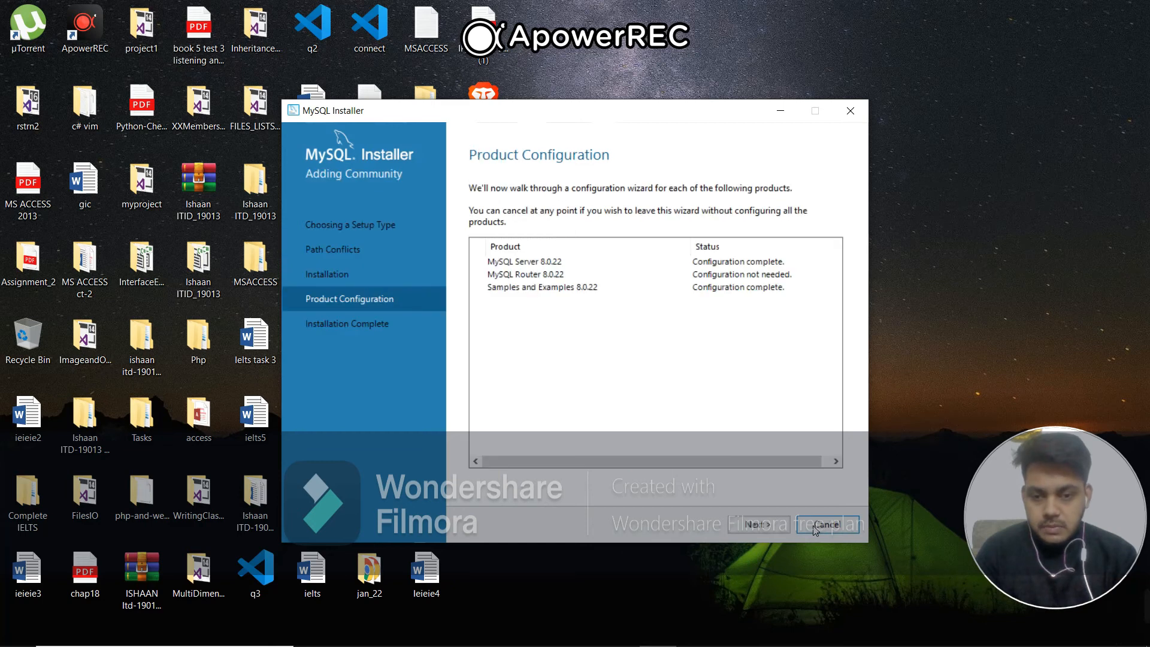
{"action": "left_click", "coordinate": [778, 530]}
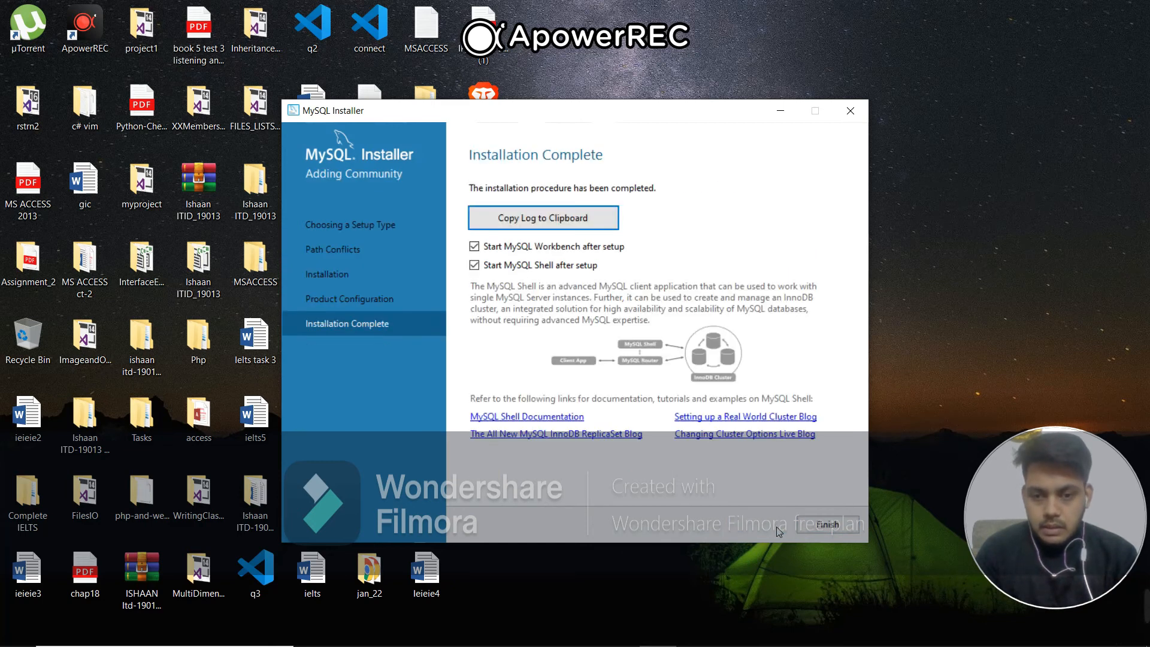
{"action": "left_click", "coordinate": [814, 530]}
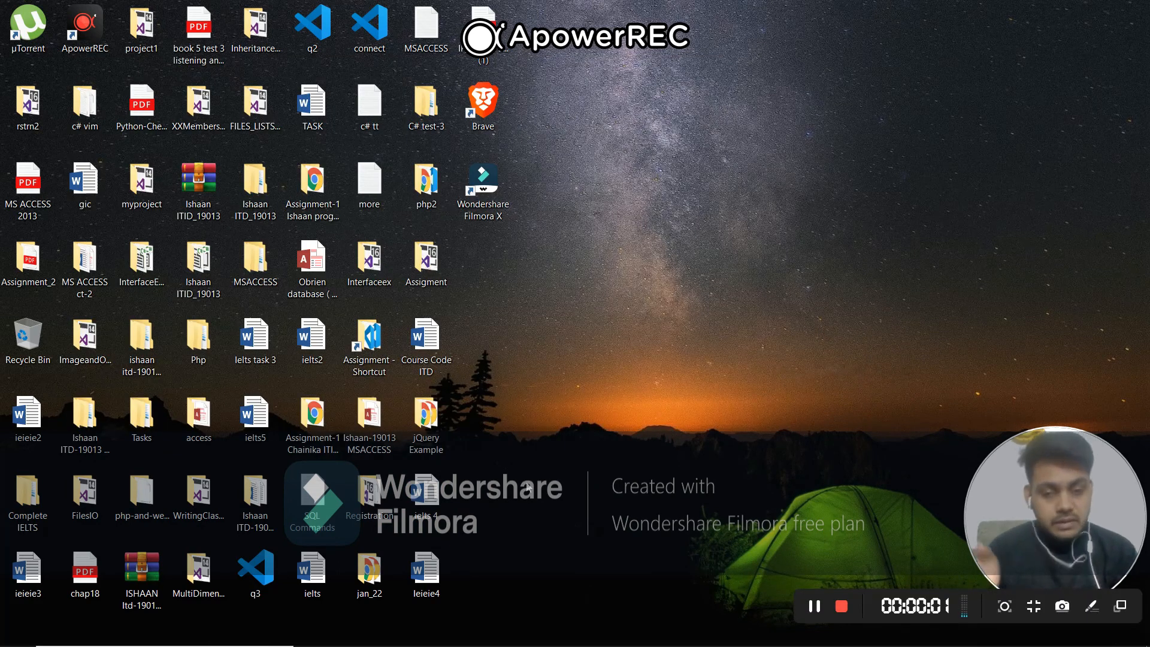
Search Windows for MySQL, open the MySQL 8.0 Command Line Client, and log in with the root password
{"action": "key", "text": "super"}
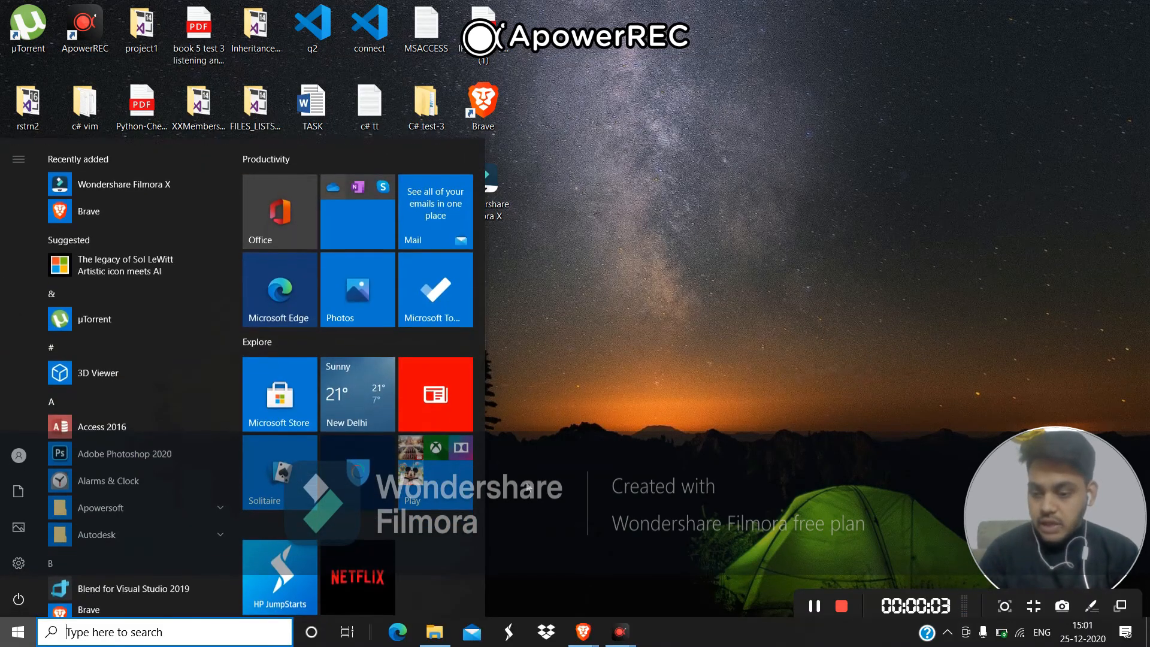
{"action": "type", "text": "s"}
{"action": "key", "text": "BackSpace"}
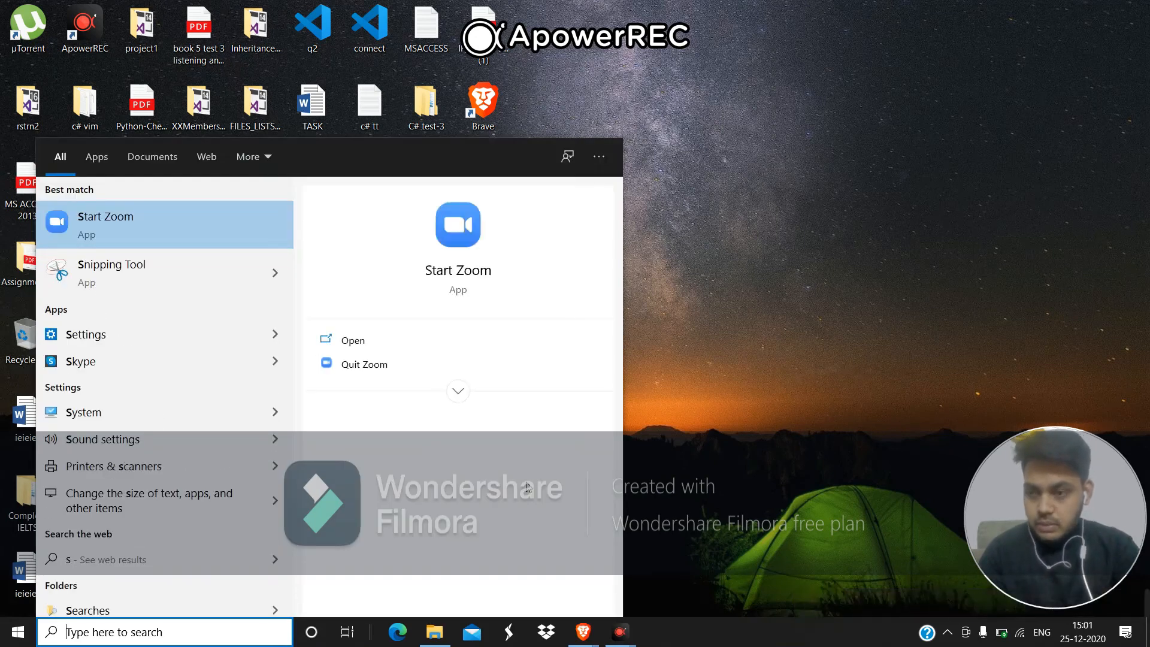
{"action": "type", "text": "my"}
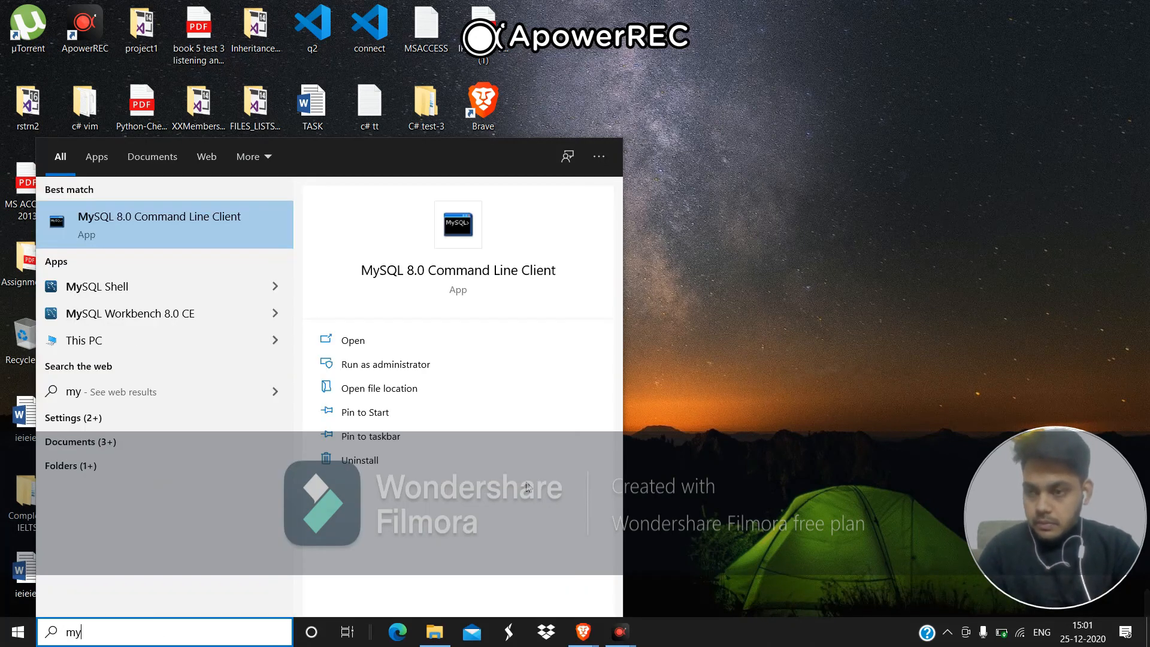
{"action": "key", "text": "Return"}
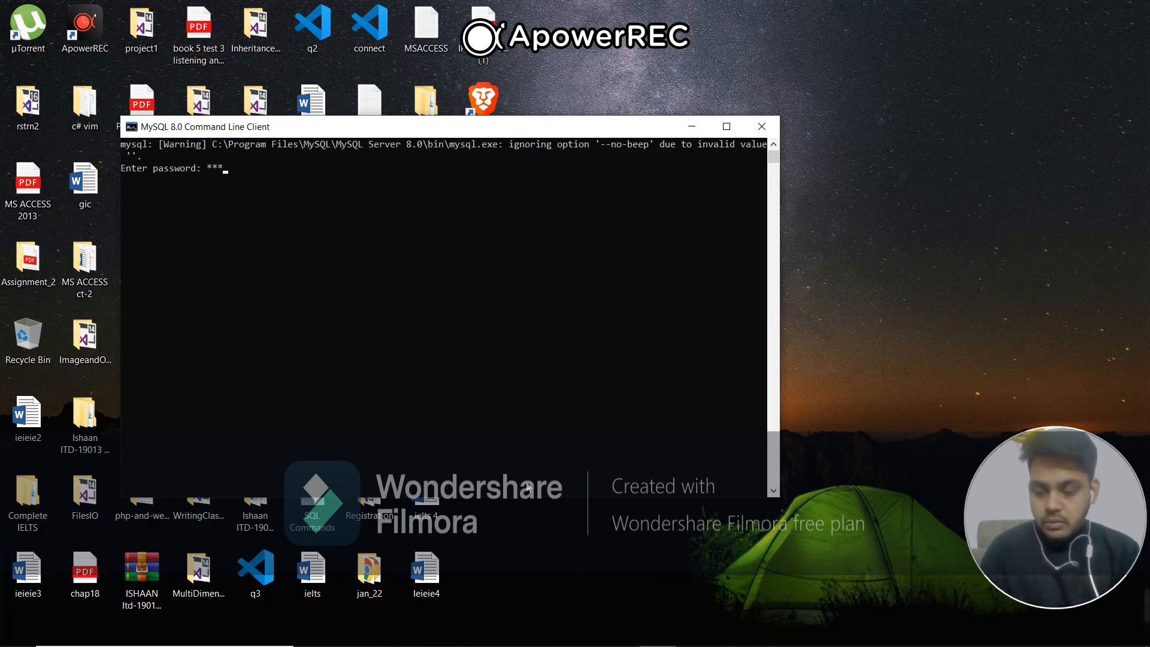
{"action": "key", "text": "Return"}
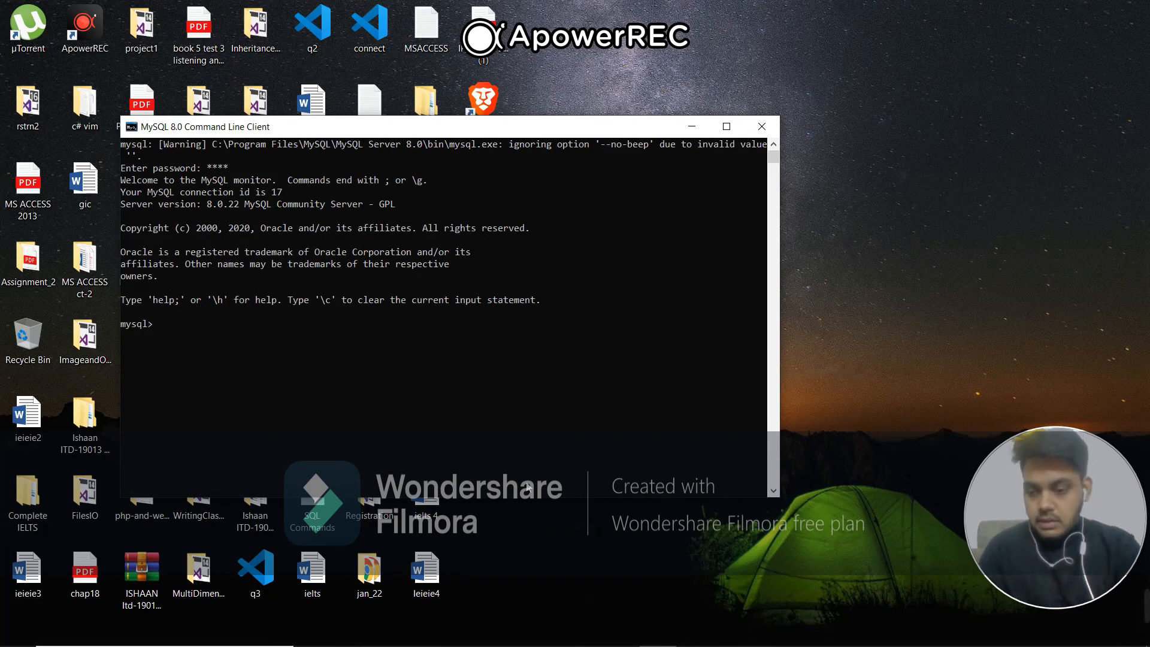
Create a database named hp and switch to it with the use command
{"action": "type", "text": "create a"}
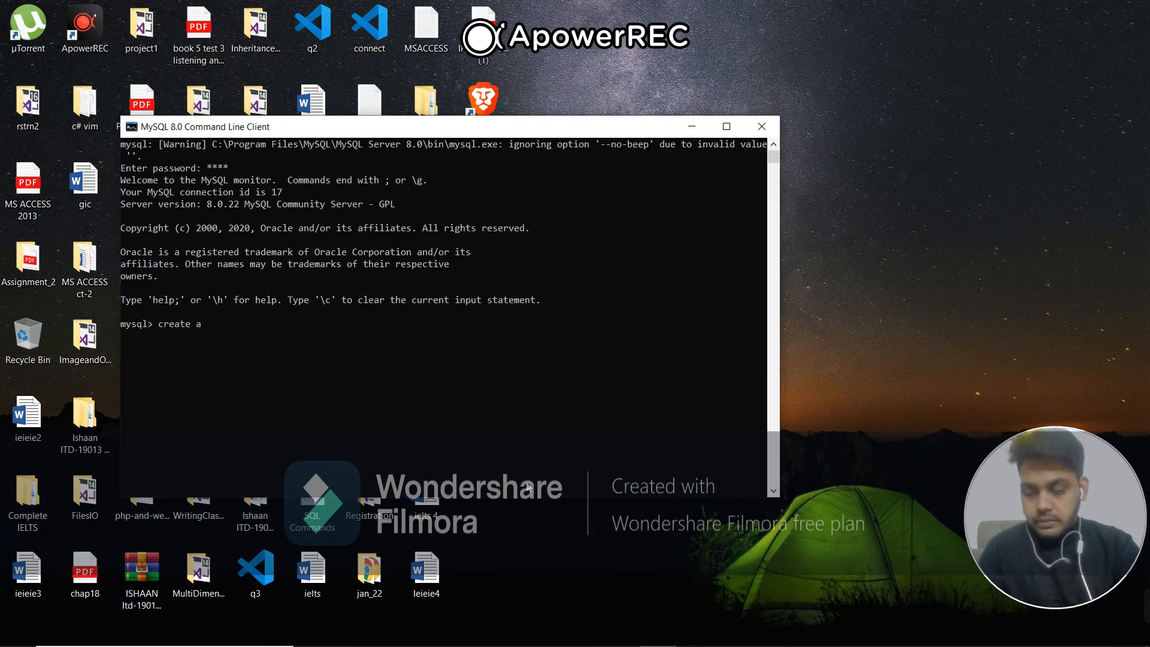
{"action": "key", "text": "BackSpace"}
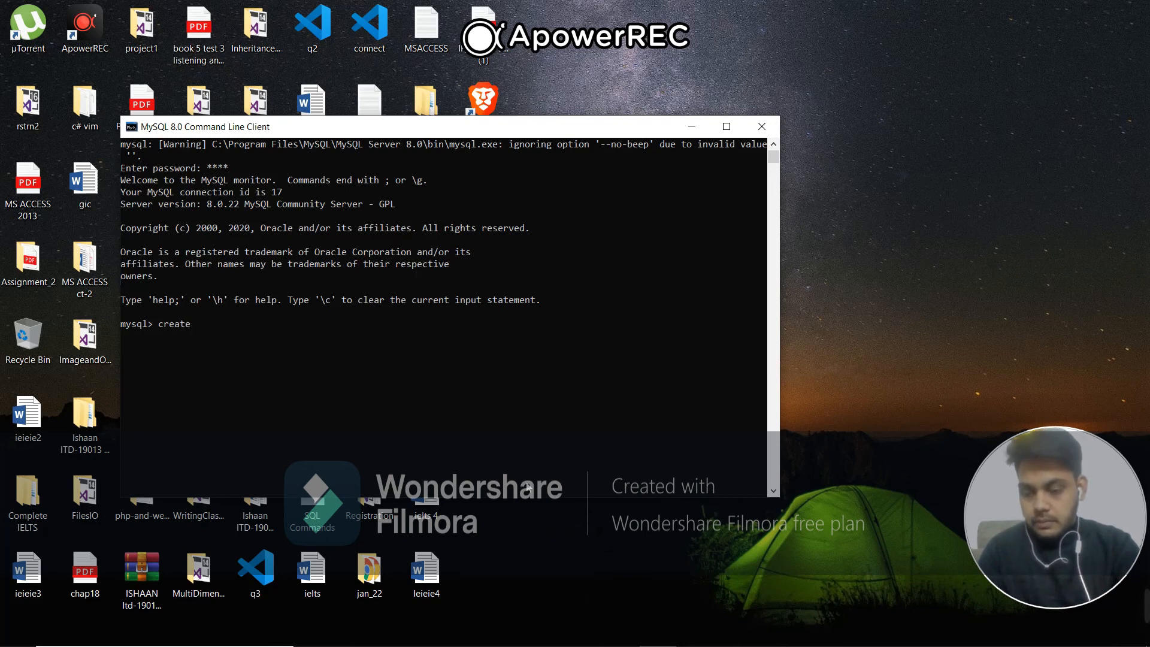
{"action": "type", "text": "data"}
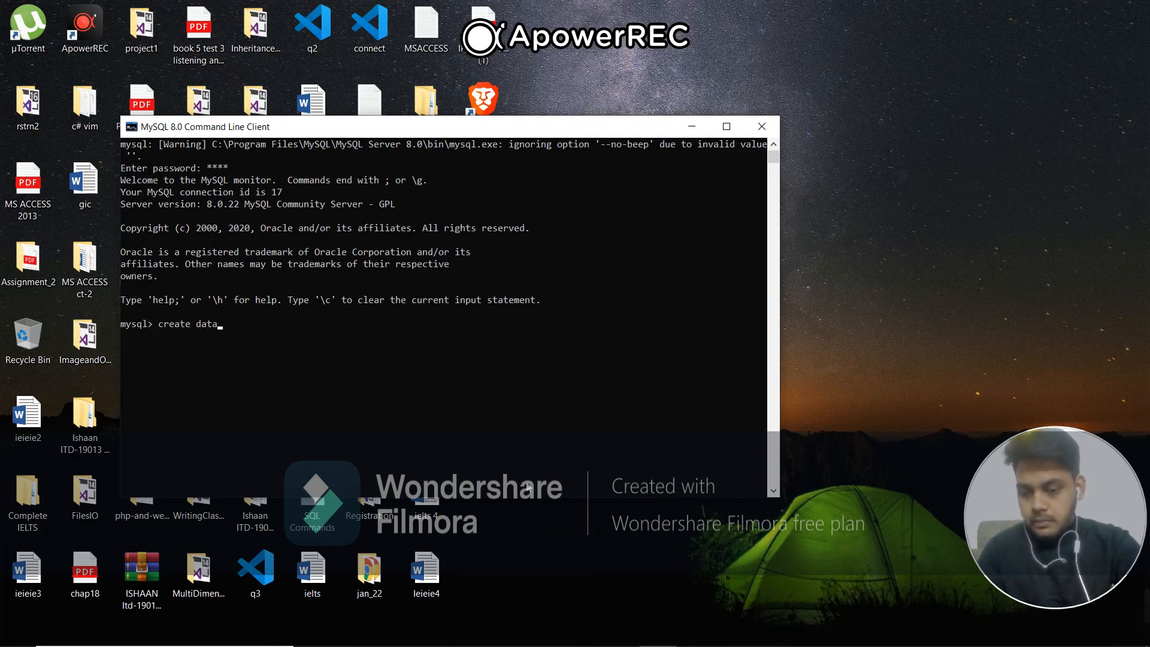
{"action": "type", "text": "base hp"}
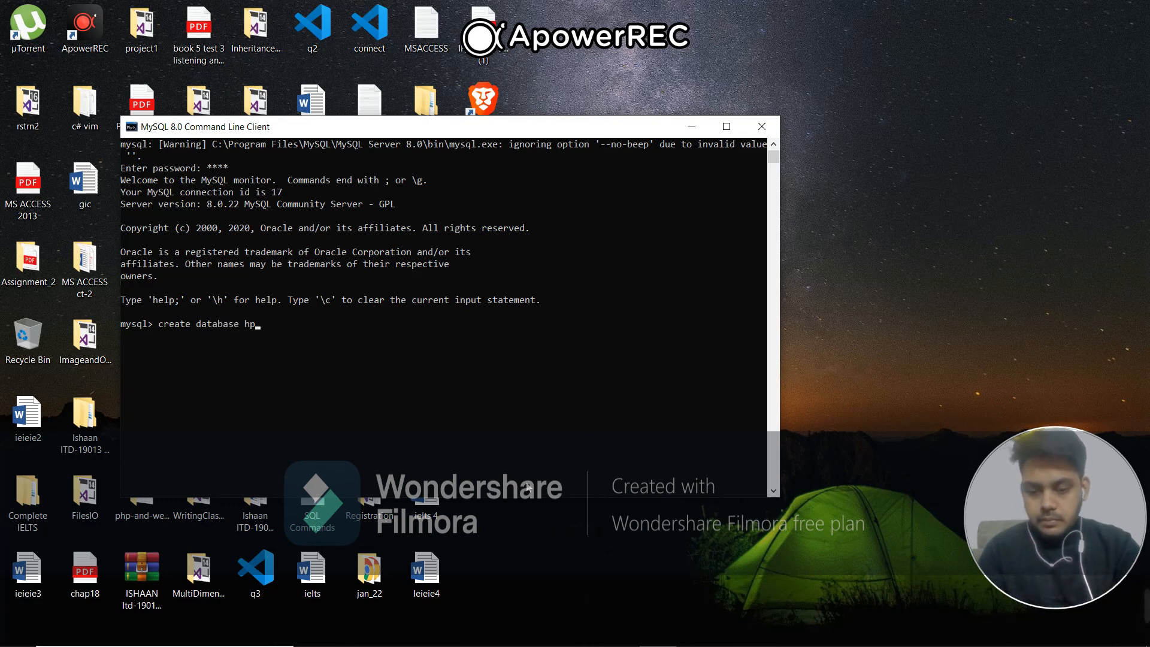
{"action": "type", "text": ";"}
{"action": "key", "text": "Return"}
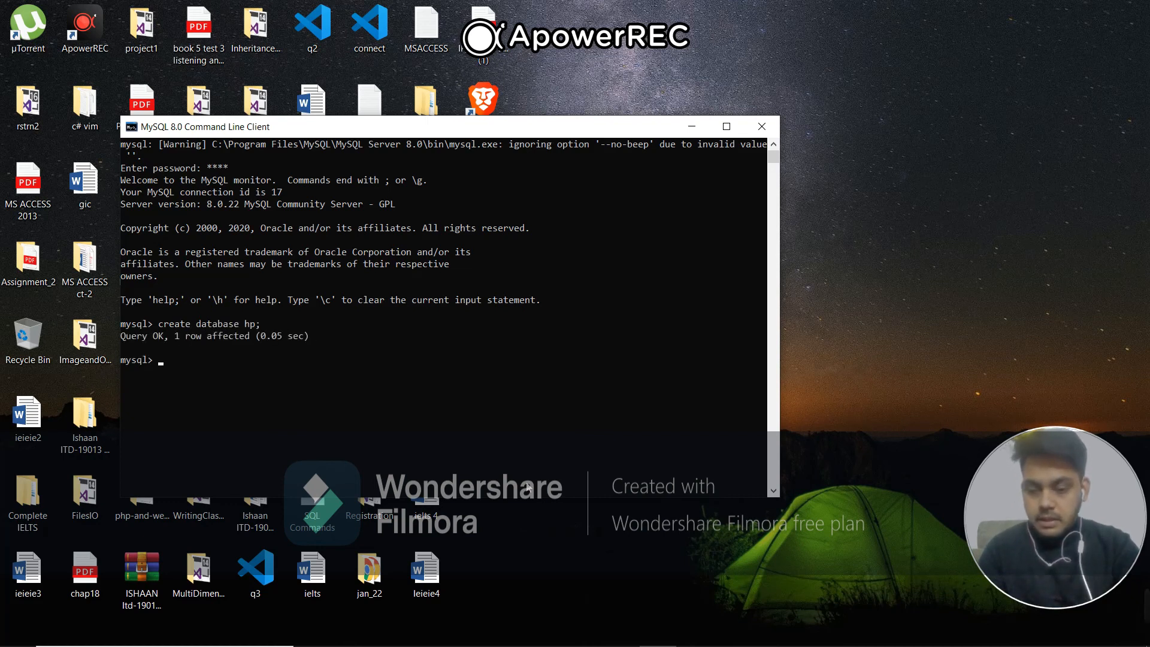
{"action": "type", "text": "use"}
{"action": "type", "text": "hp"}
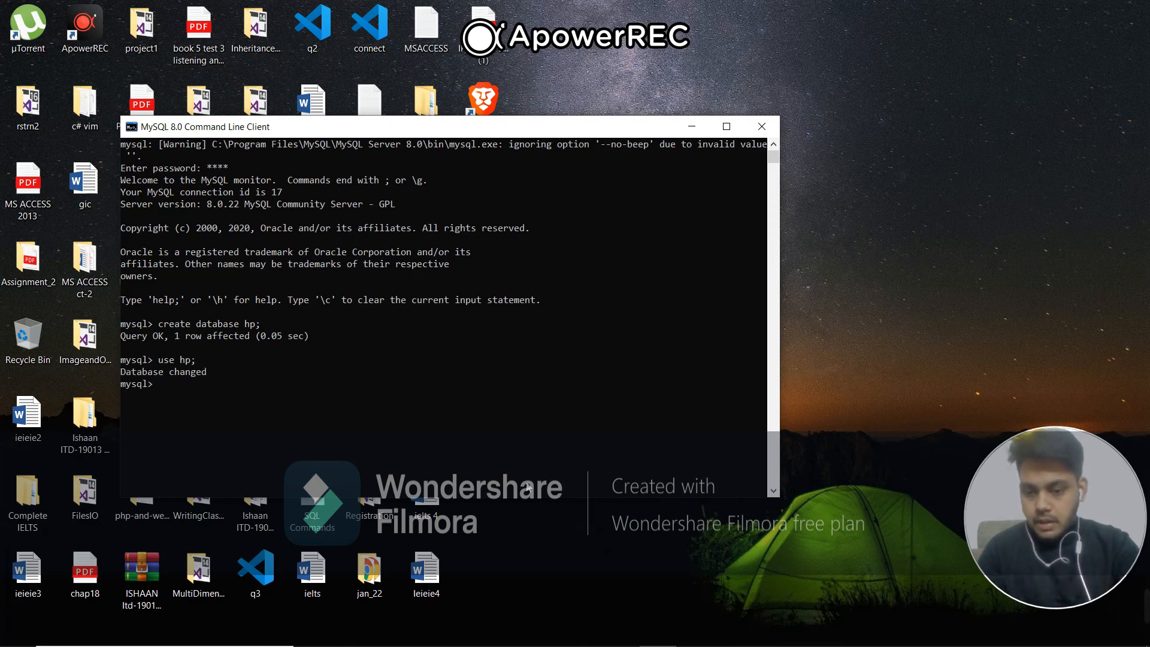
{"action": "type", "text": "c"}
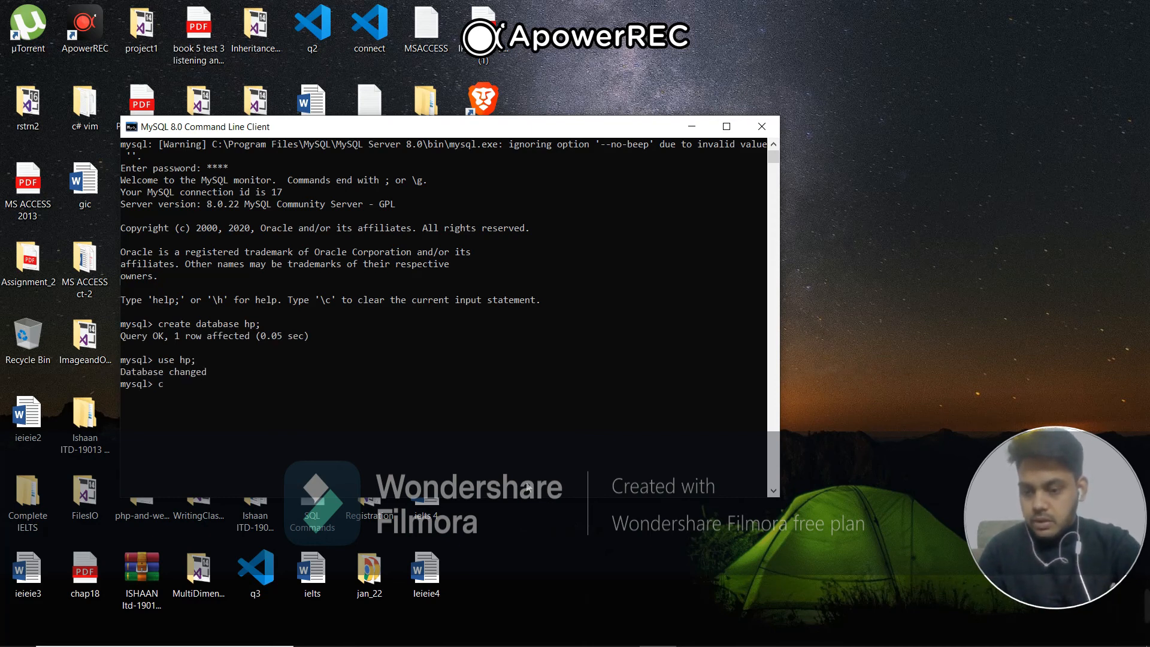
{"action": "type", "text": "reat"}
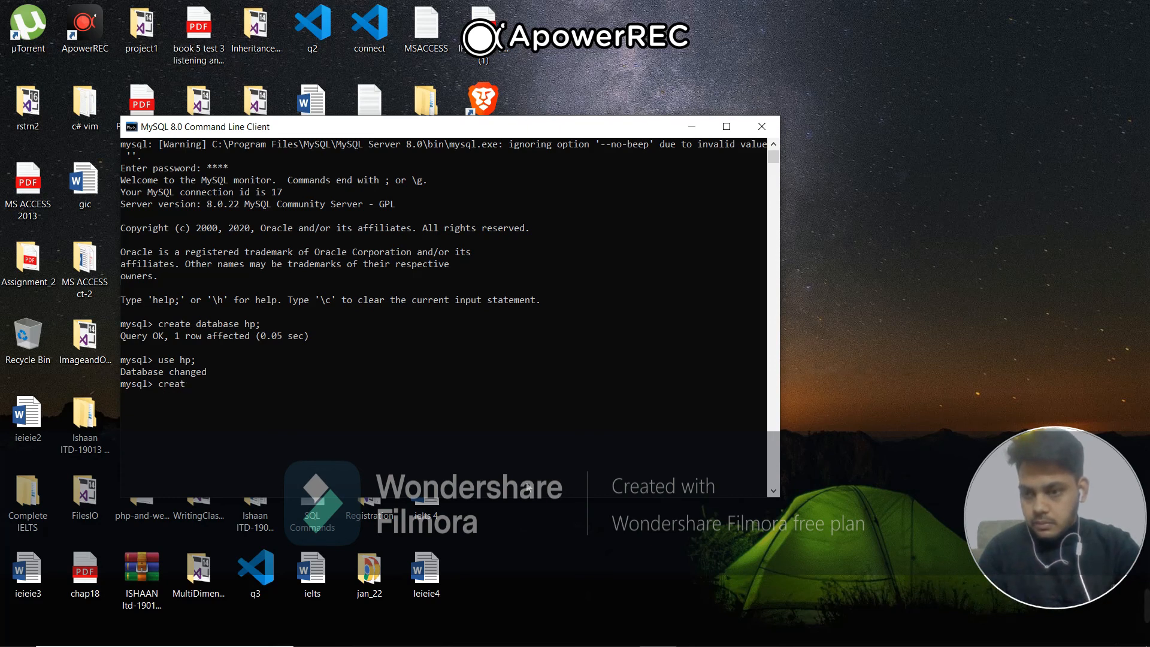
{"action": "type", "text": "e"}
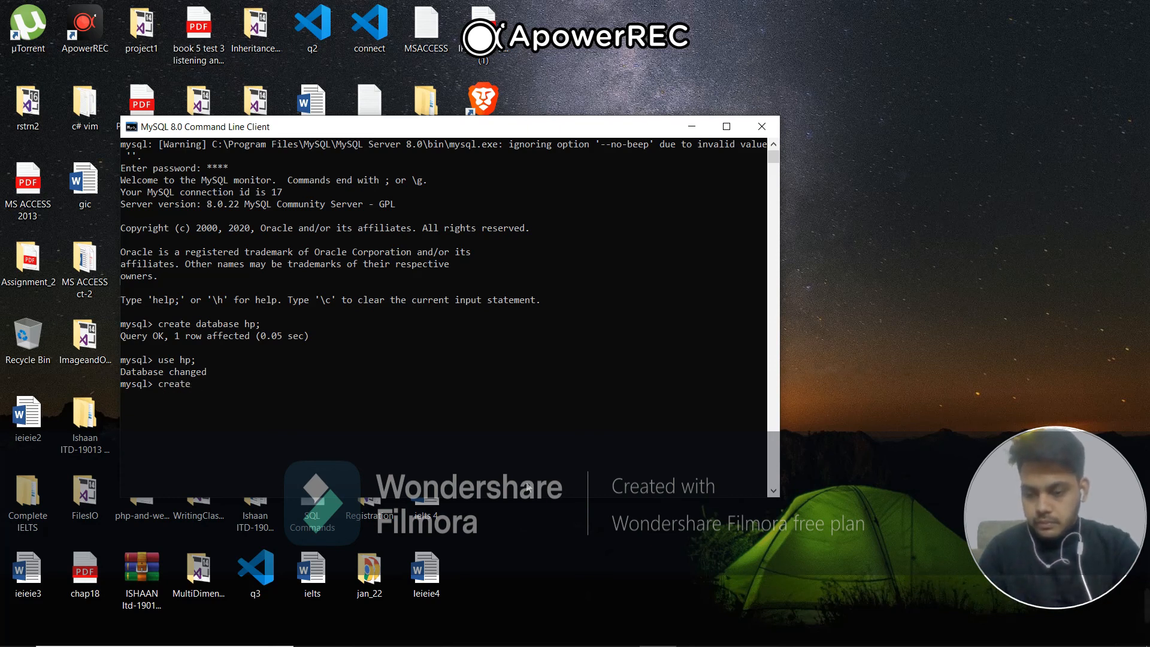
{"action": "type", "text": " table"}
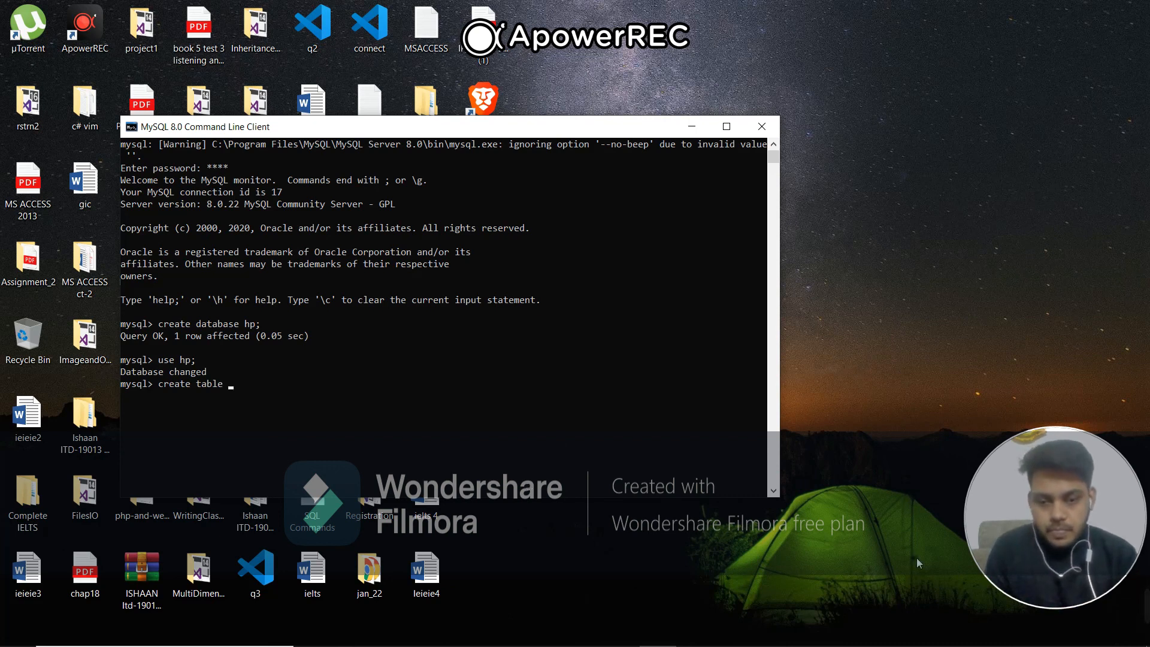
{"action": "mouse_move", "coordinate": [473, 645]}
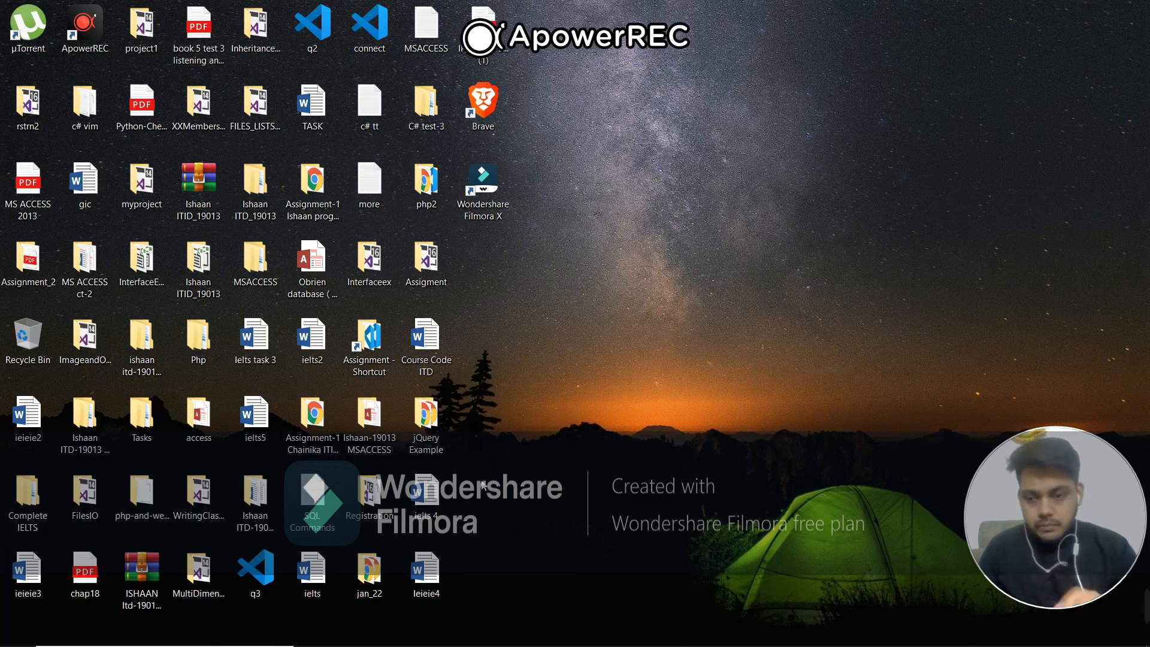
{"action": "mouse_move", "coordinate": [620, 633]}
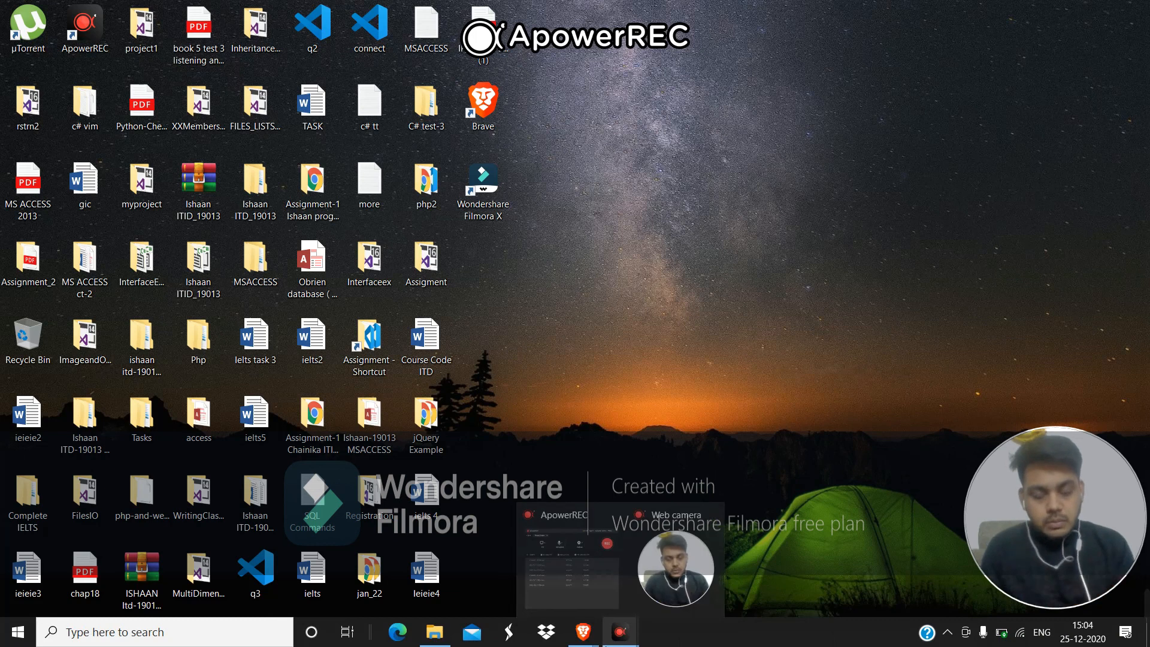